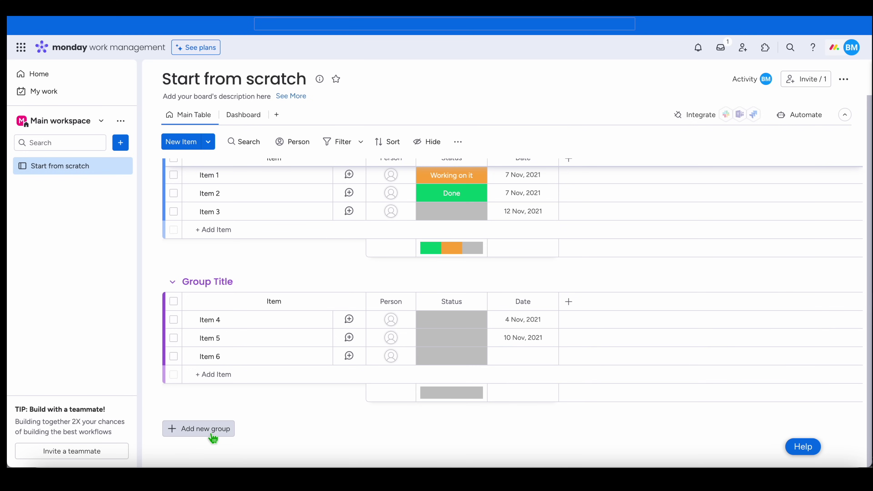
{"action": "scroll", "coordinate": [292, 244], "scroll_direction": "up", "scroll_amount": 2}
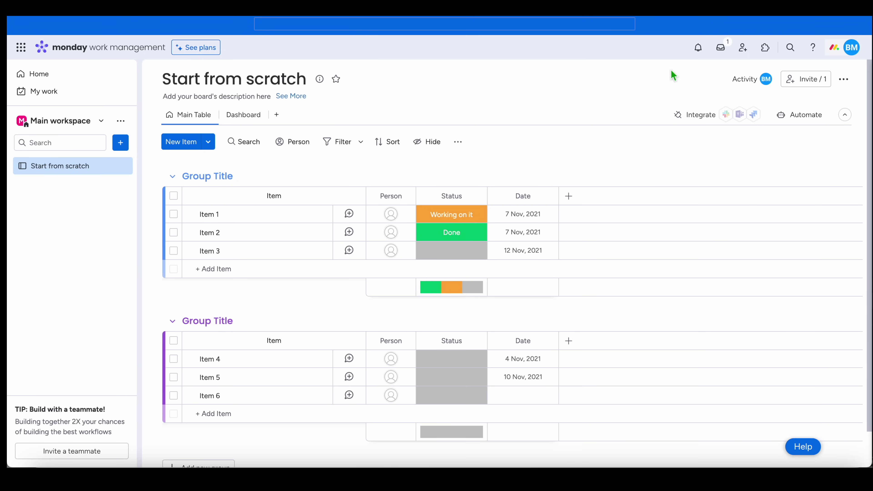
{"action": "left_click", "coordinate": [852, 49]}
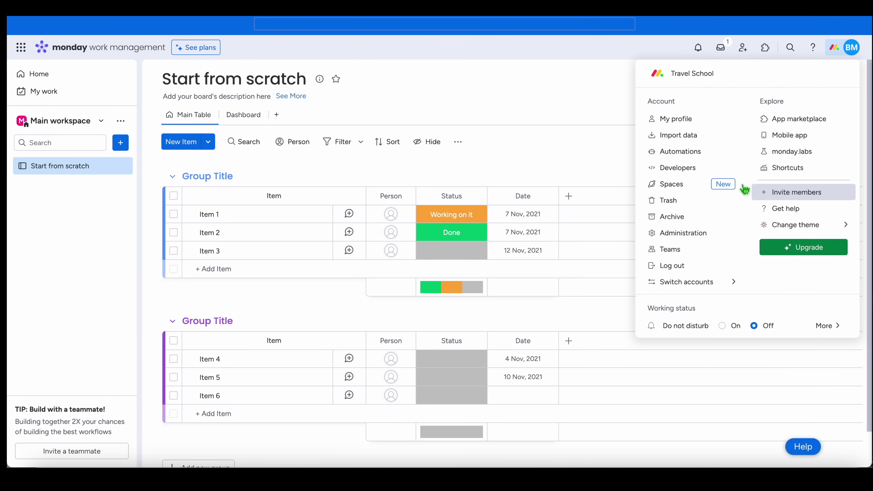
{"action": "left_click", "coordinate": [591, 109]}
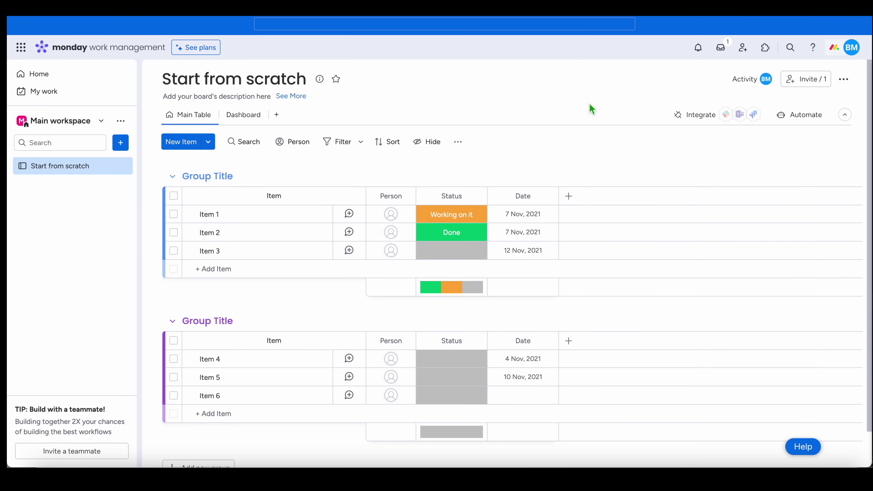
- Replace the board title with 'Travel Details'
{"action": "left_click", "coordinate": [289, 83]}
{"action": "left_click_drag", "start_coordinate": [322, 83], "coordinate": [152, 88]}
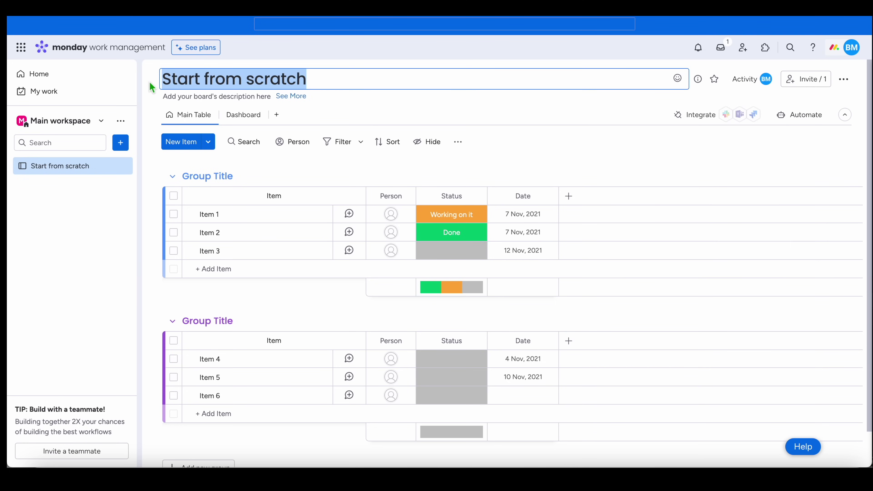
{"action": "type", "text": "Travel"}
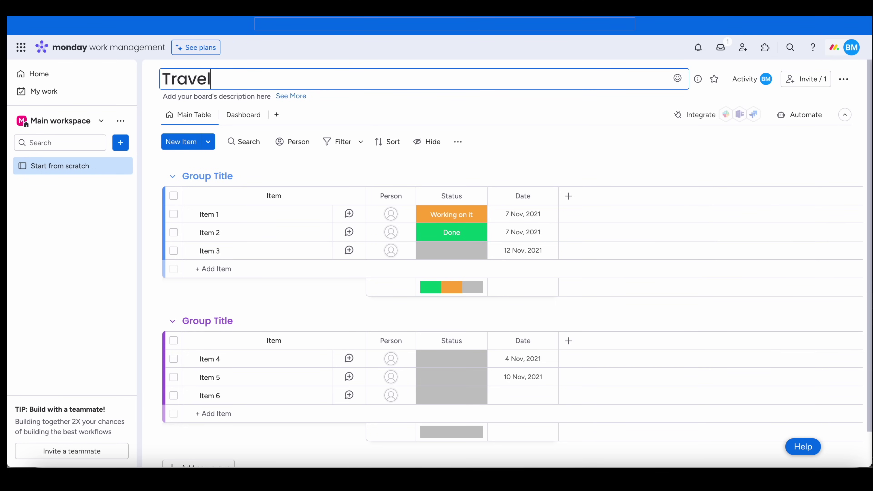
{"action": "type", "text": " Details"}
{"action": "key", "text": "Return"}
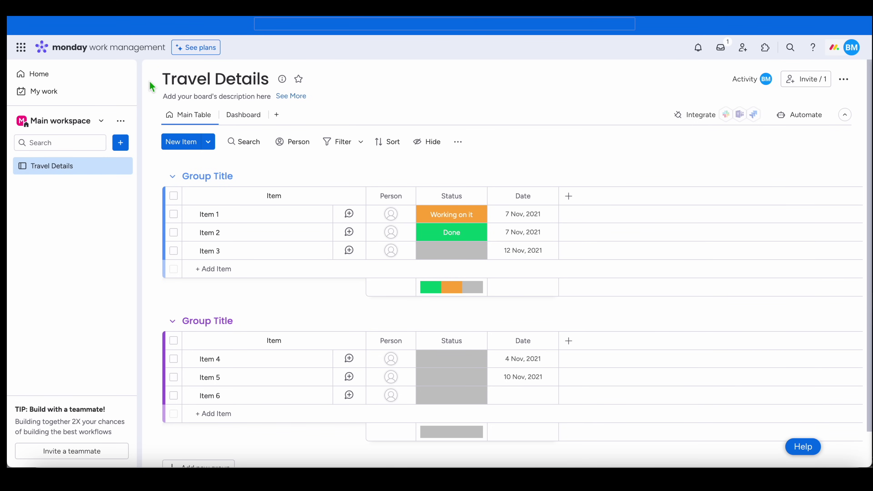
{"action": "left_click", "coordinate": [214, 176]}
{"action": "left_click_drag", "start_coordinate": [261, 175], "coordinate": [193, 177]}
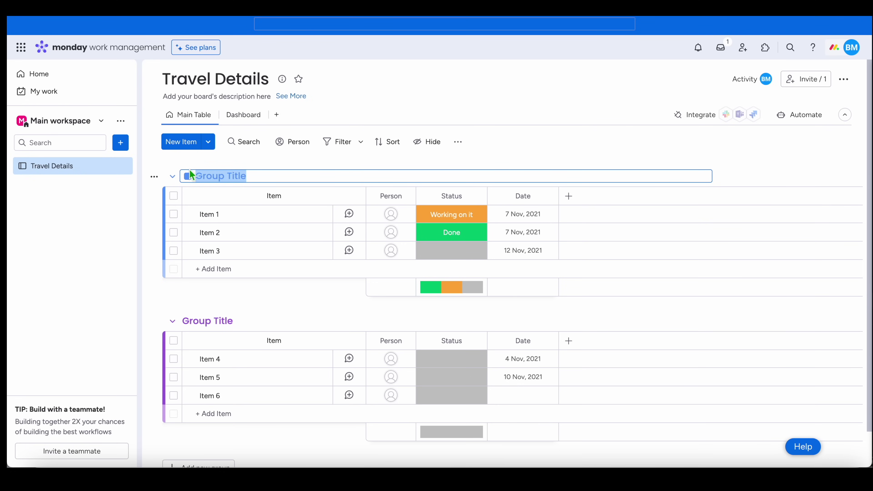
- Rename the first two groups to '2024 Europe Summer' and '2024 Asia Fall'
{"action": "type", "text": "2024 Europe Summer"}
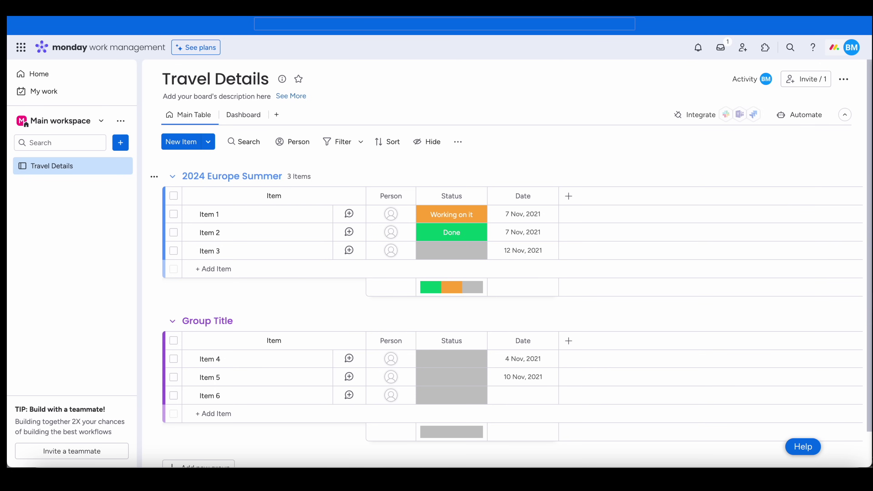
{"action": "left_click", "coordinate": [209, 321]}
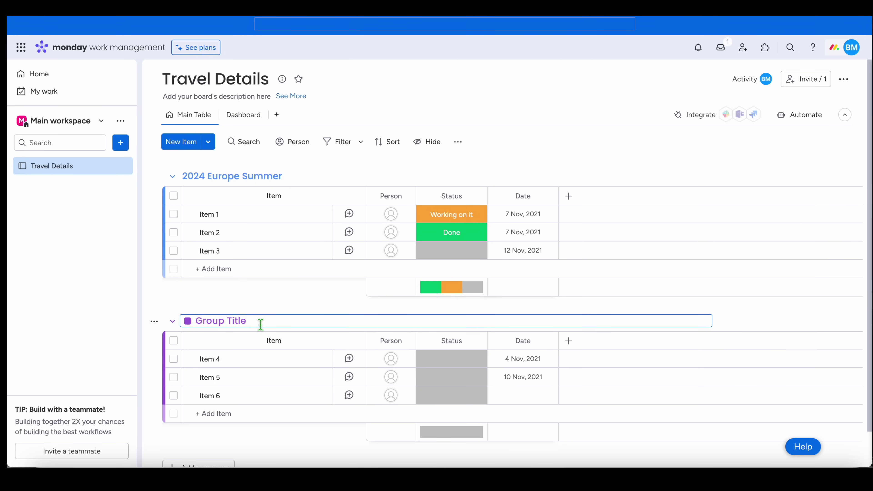
{"action": "left_click_drag", "start_coordinate": [260, 324], "coordinate": [211, 323]}
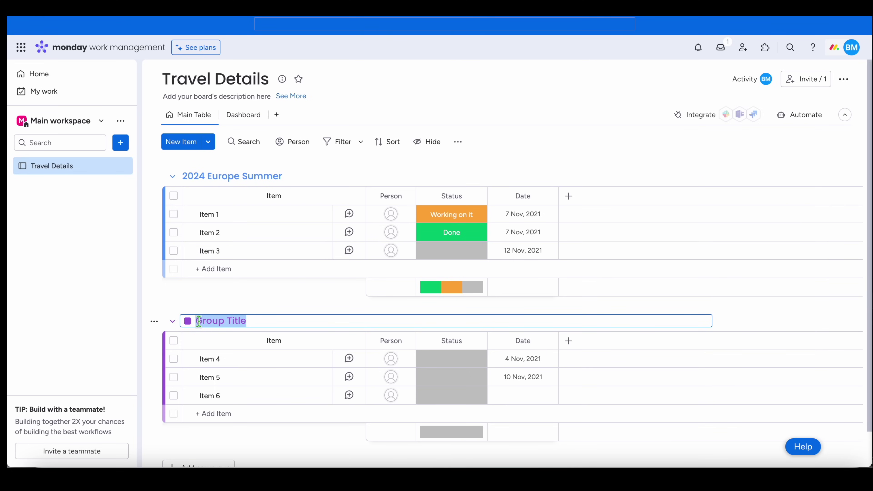
{"action": "type", "text": "2024 Asia Fall"}
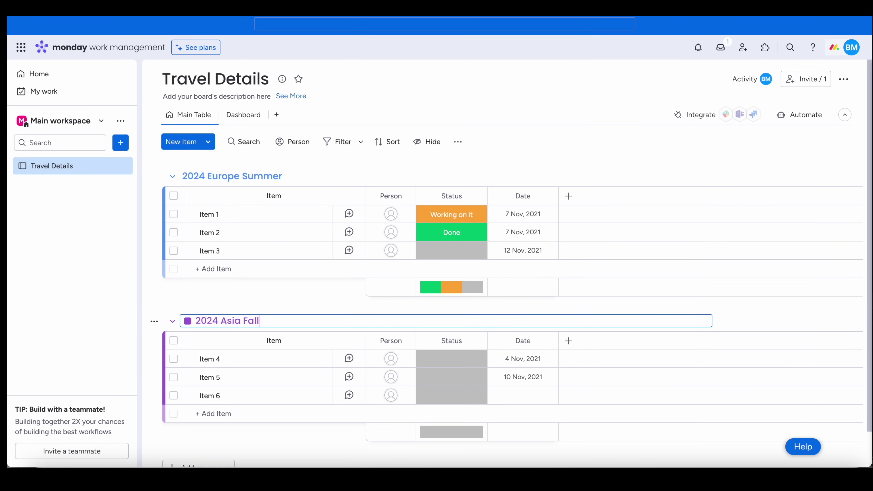
{"action": "key", "text": "Return"}
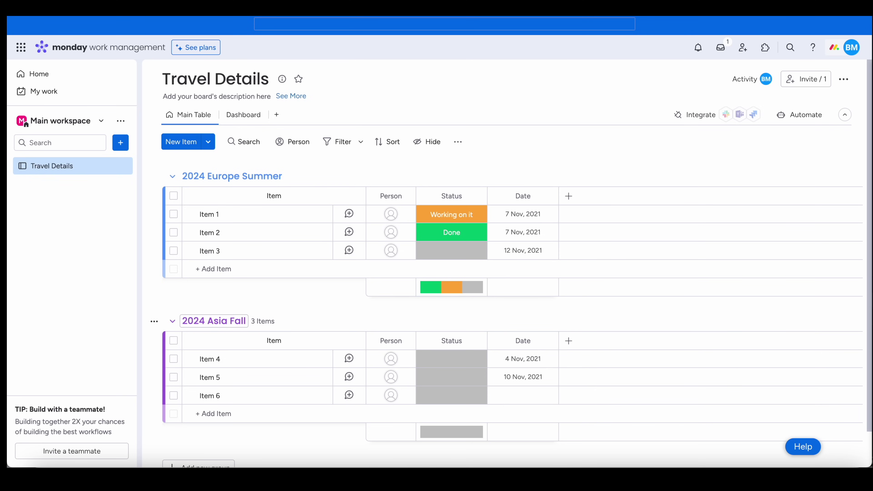
- Add a new group named '2024 Christmas Break'
{"action": "scroll", "coordinate": [205, 365], "scroll_direction": "down", "scroll_amount": 2}
{"action": "left_click", "coordinate": [202, 430]}
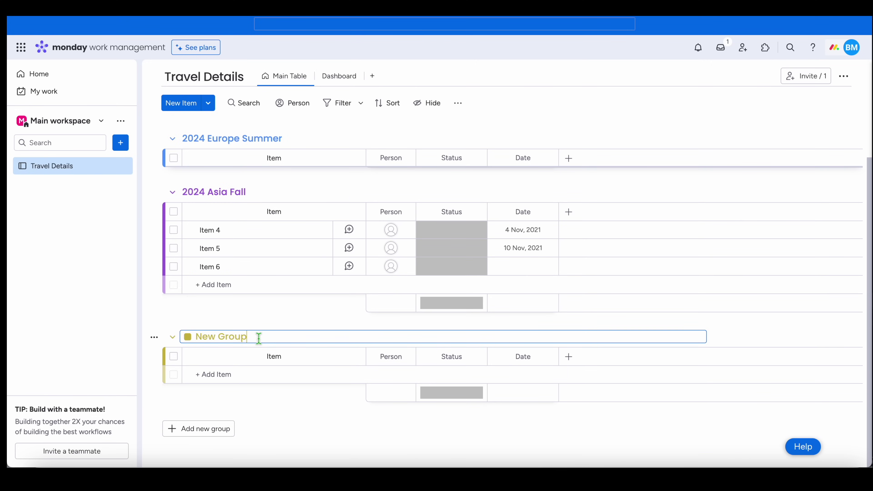
{"action": "left_click_drag", "start_coordinate": [258, 338], "coordinate": [198, 336]}
{"action": "type", "text": "2024 Christmas Break"}
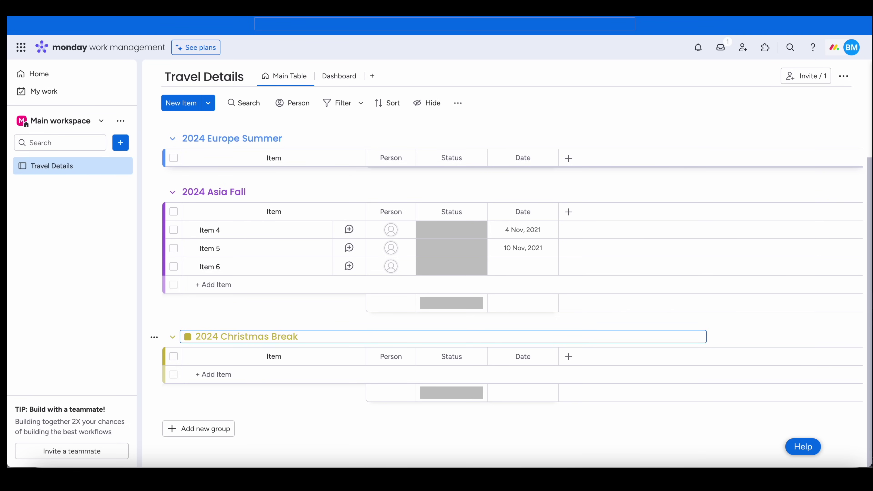
{"action": "key", "text": "Return"}
{"action": "scroll", "coordinate": [192, 268], "scroll_direction": "up", "scroll_amount": 5}
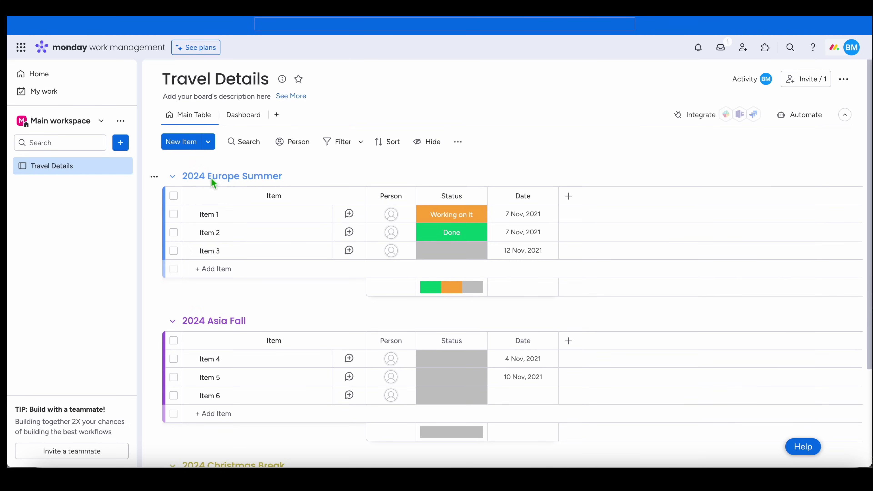
- Colour Europe Summer dark crimson, Asia Fall purple and Christmas Break green
{"action": "left_click", "coordinate": [186, 178]}
{"action": "left_click", "coordinate": [189, 177]}
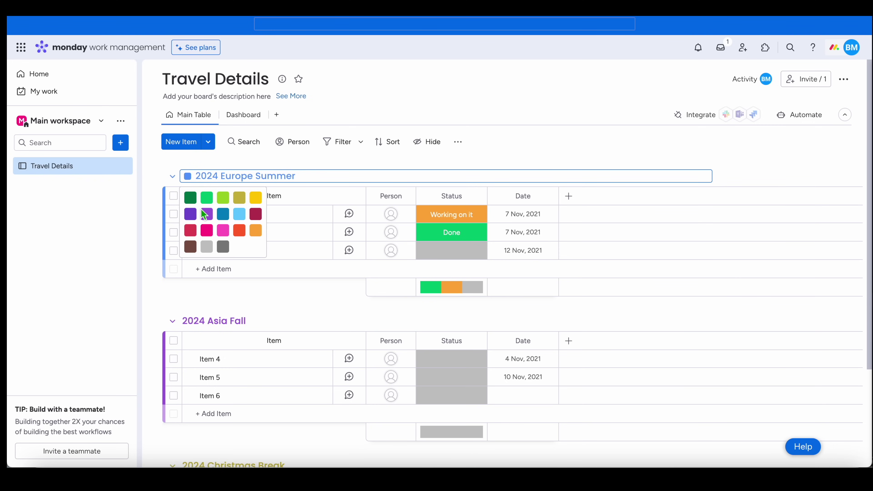
{"action": "left_click", "coordinate": [256, 215]}
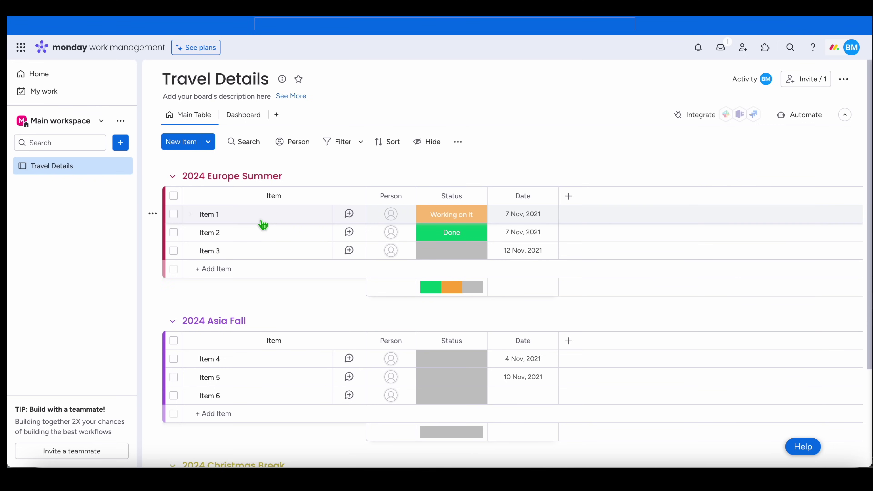
{"action": "left_click", "coordinate": [194, 321]}
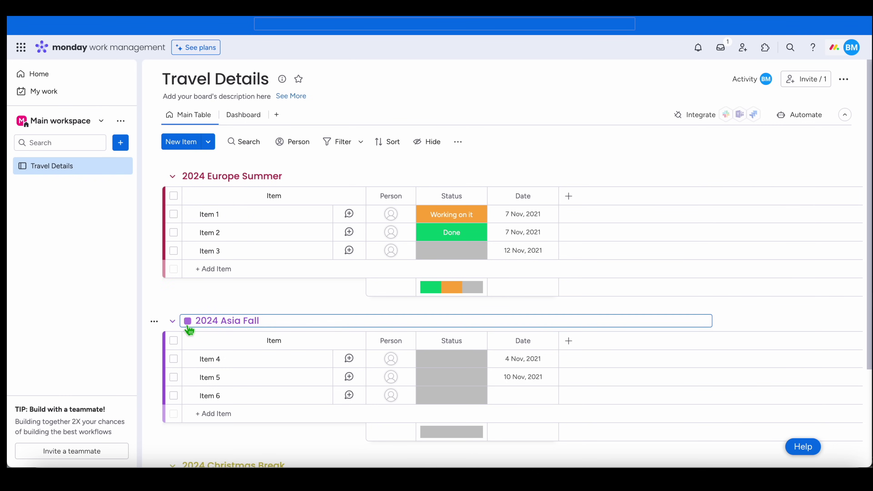
{"action": "left_click", "coordinate": [188, 323]}
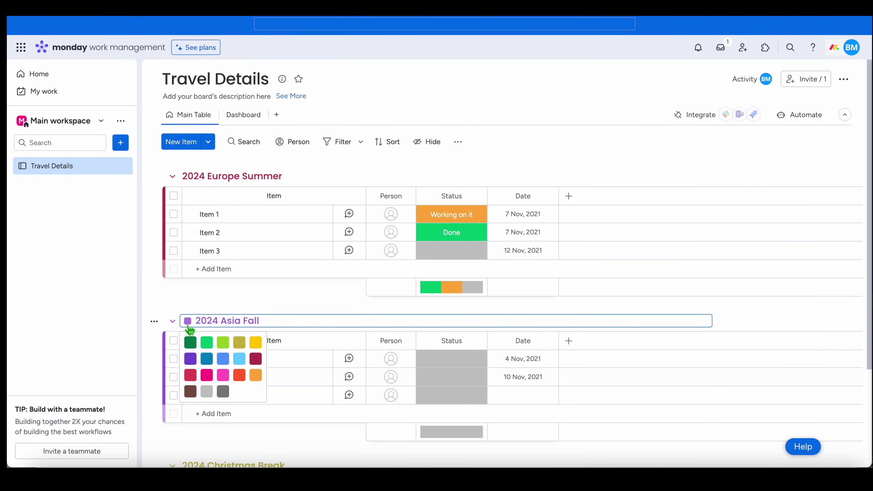
{"action": "left_click", "coordinate": [194, 362]}
{"action": "scroll", "coordinate": [209, 332], "scroll_direction": "down", "scroll_amount": 4}
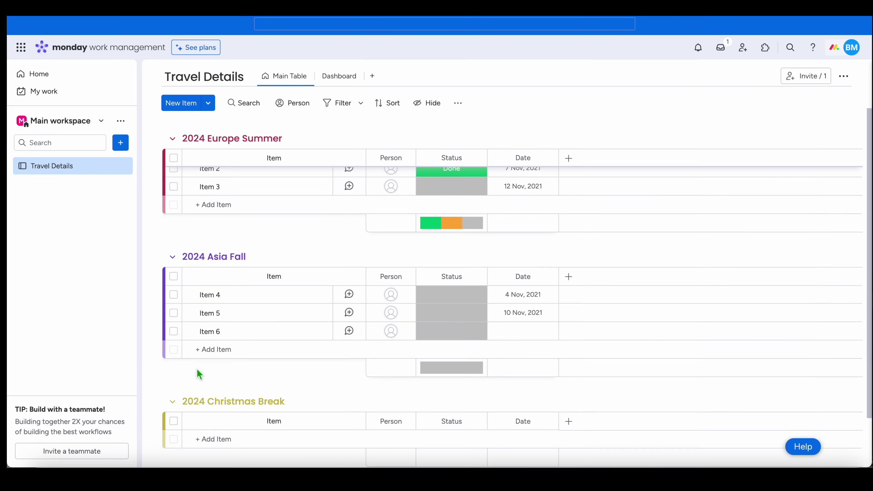
{"action": "left_click", "coordinate": [192, 340]}
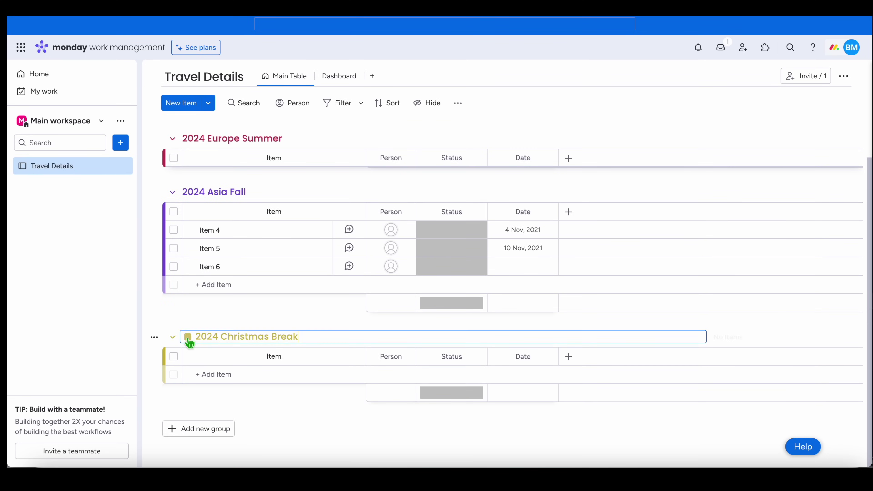
{"action": "left_click", "coordinate": [188, 338]}
{"action": "left_click", "coordinate": [207, 357]}
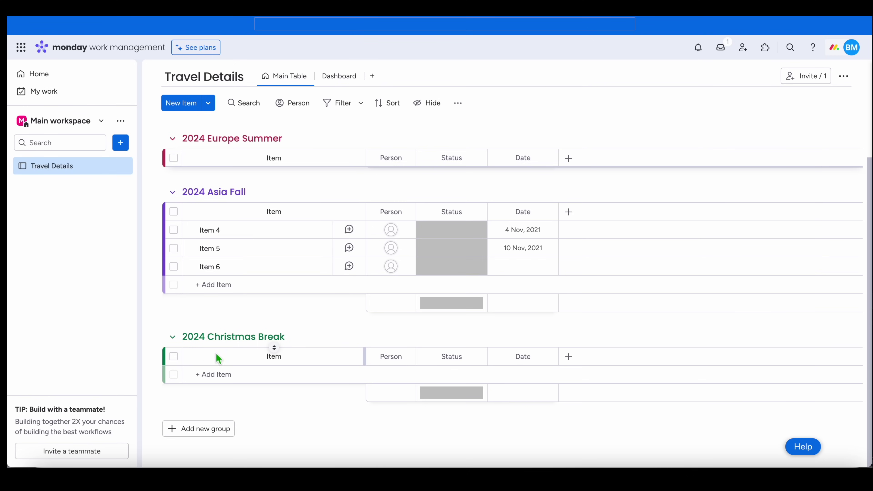
{"action": "scroll", "coordinate": [306, 354], "scroll_direction": "up", "scroll_amount": 4}
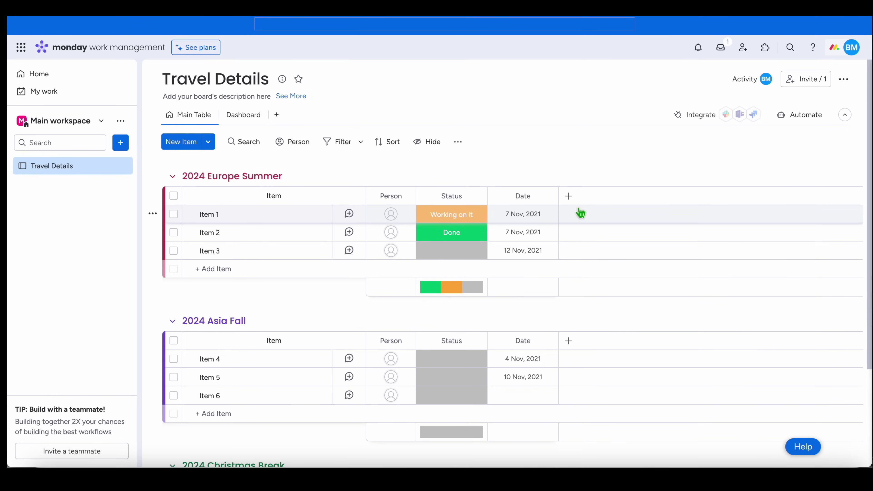
- Delete the Person and Status columns from the board
{"action": "left_click", "coordinate": [568, 196]}
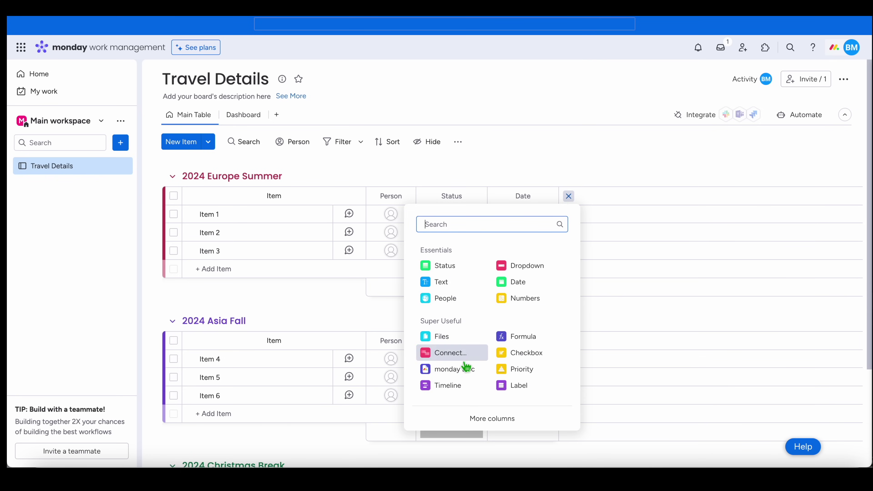
{"action": "left_click", "coordinate": [579, 175]}
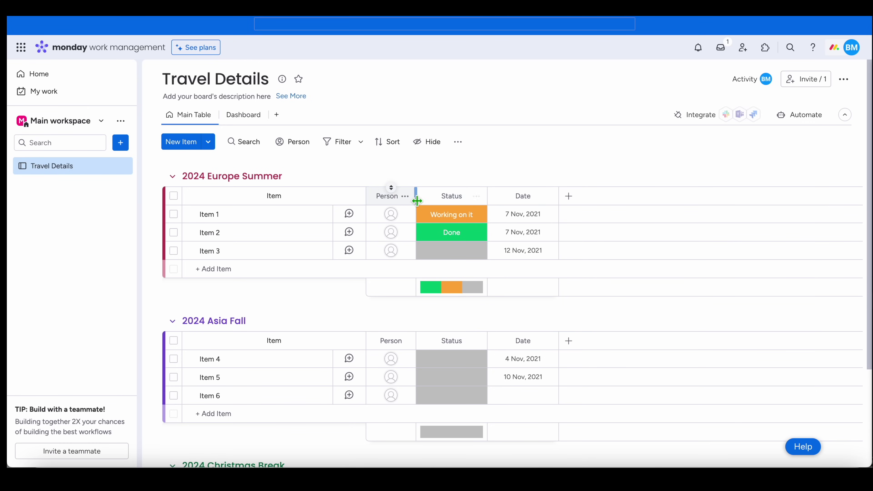
{"action": "left_click", "coordinate": [409, 201]}
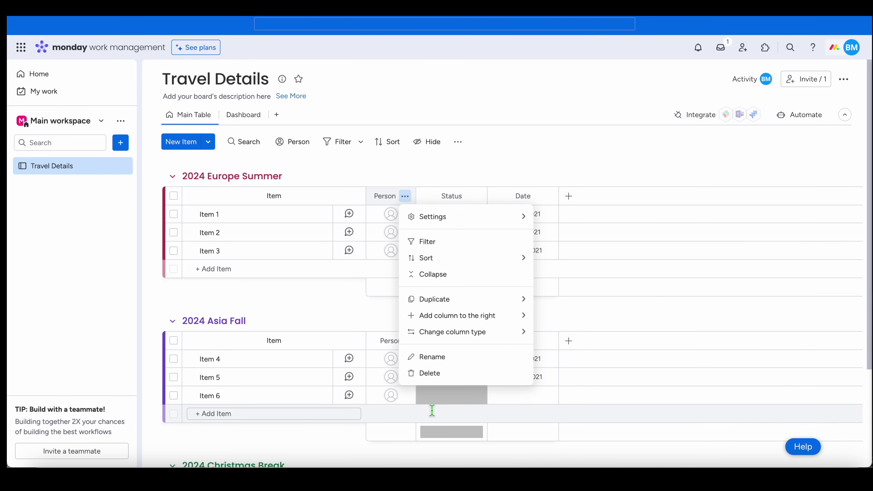
{"action": "left_click", "coordinate": [432, 372]}
{"action": "left_click", "coordinate": [560, 90]}
{"action": "left_click", "coordinate": [426, 197]}
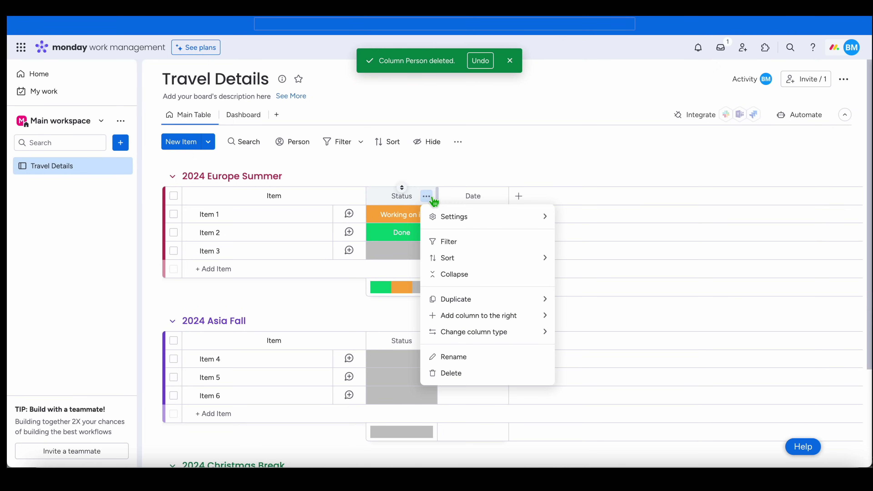
{"action": "left_click", "coordinate": [457, 375]}
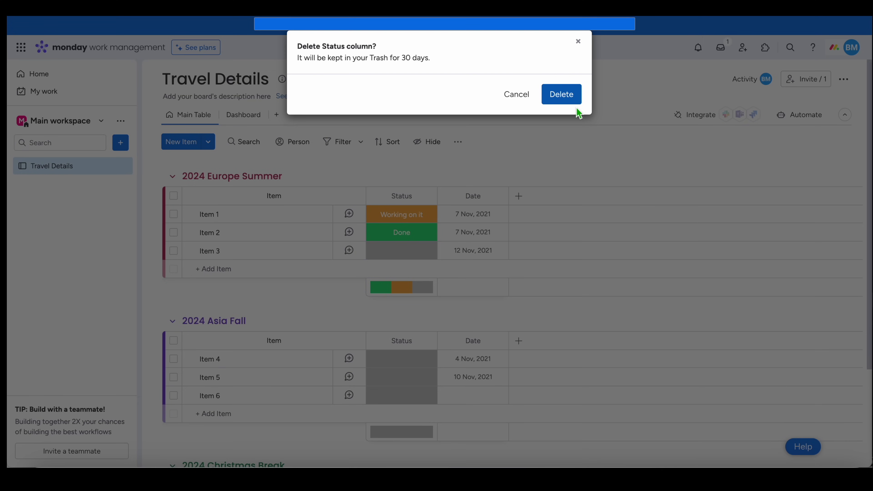
{"action": "left_click", "coordinate": [563, 100]}
- Delete the Date column, leaving only the Item column
{"action": "left_click", "coordinate": [427, 196]}
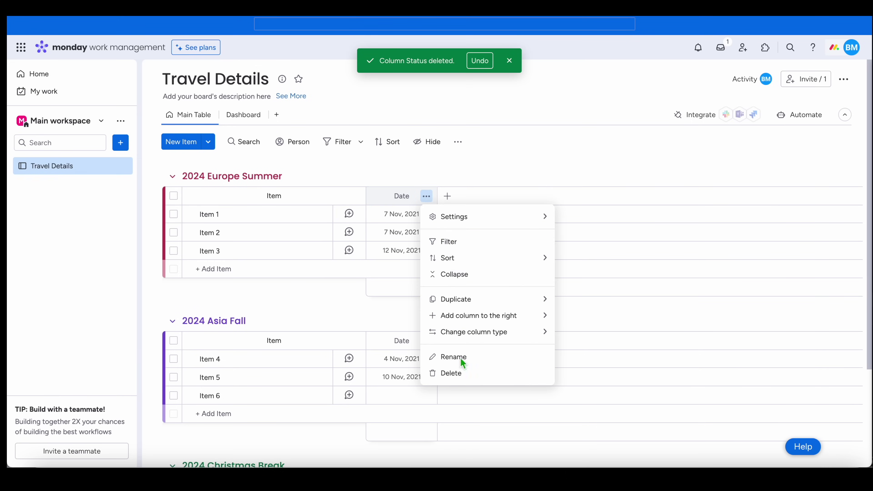
{"action": "left_click", "coordinate": [463, 374]}
{"action": "left_click", "coordinate": [565, 96]}
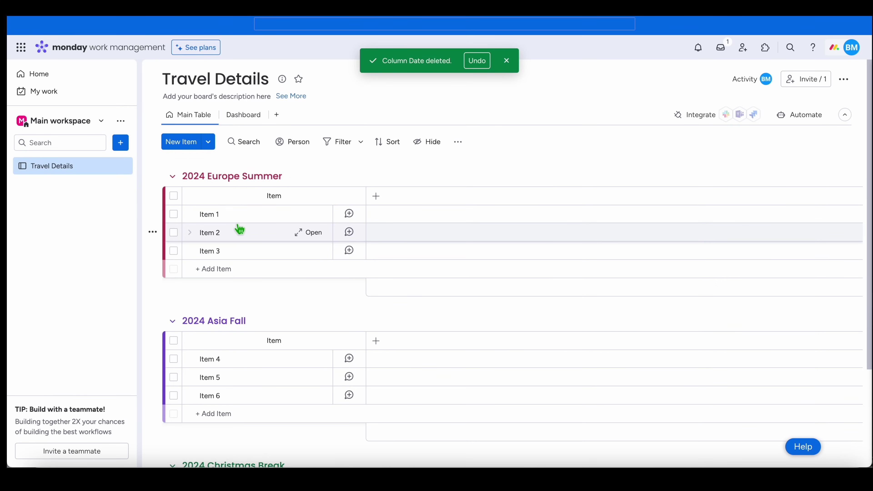
{"action": "left_click", "coordinate": [237, 217]}
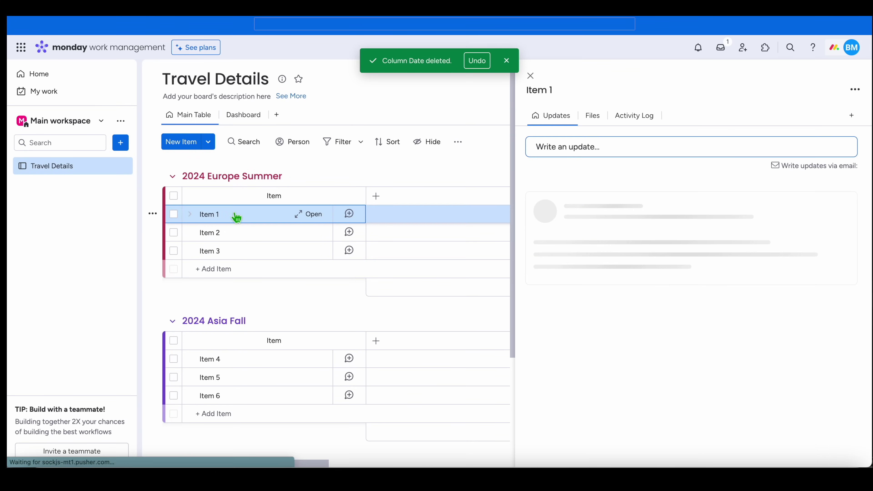
{"action": "left_click", "coordinate": [537, 81]}
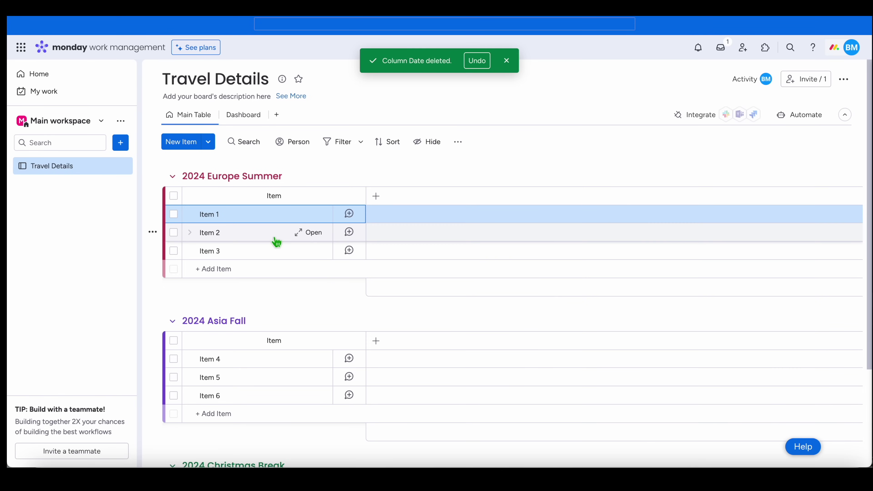
- Add a Date, a Status and a Text column to the board
{"action": "left_click", "coordinate": [377, 199]}
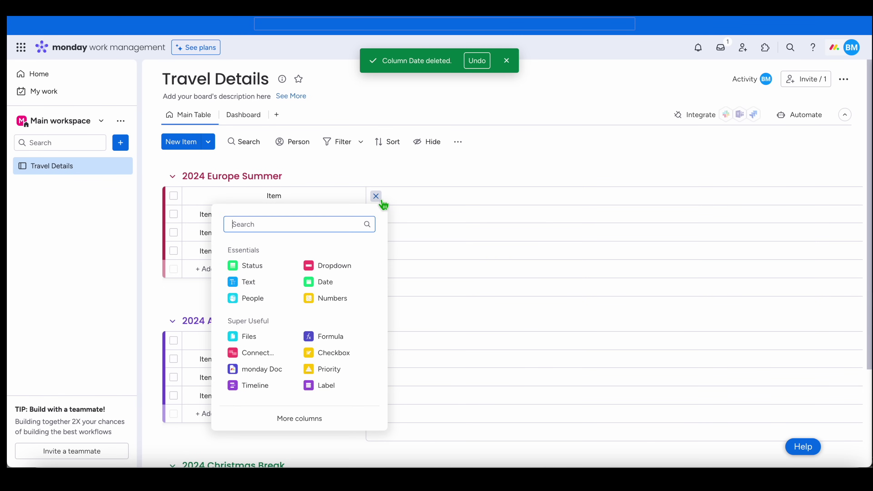
{"action": "left_click", "coordinate": [330, 291]}
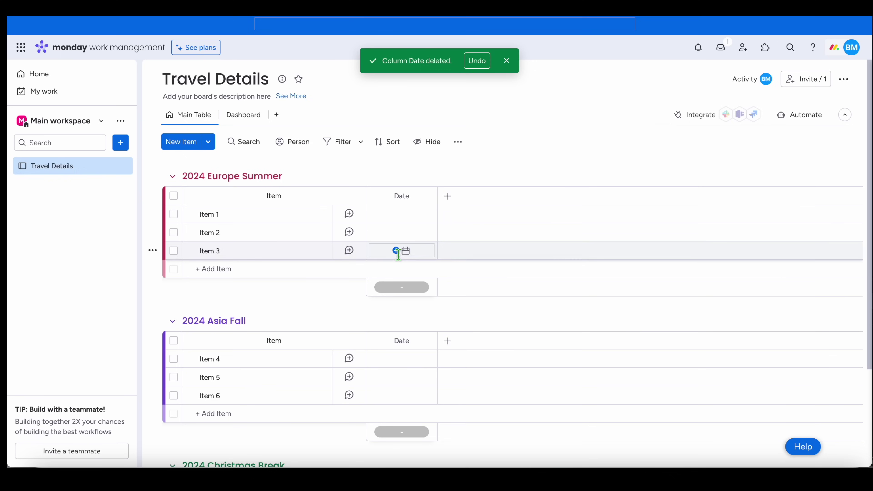
{"action": "left_click", "coordinate": [448, 197]}
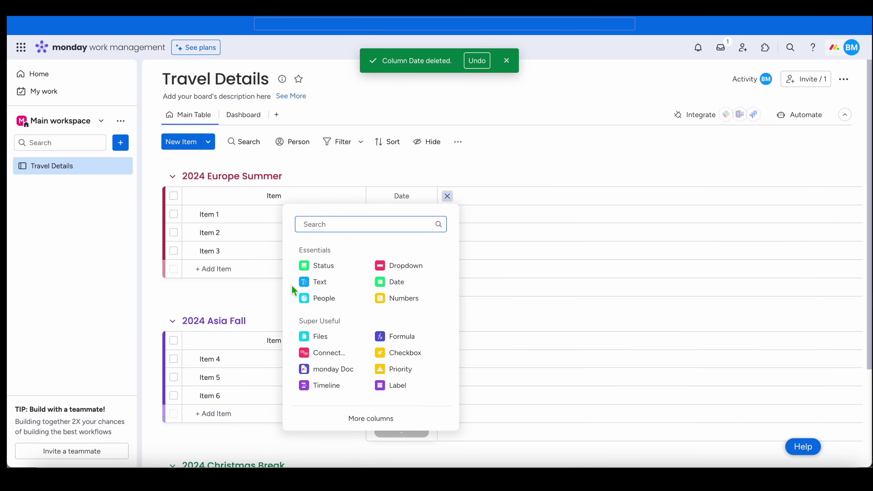
{"action": "left_click", "coordinate": [328, 273]}
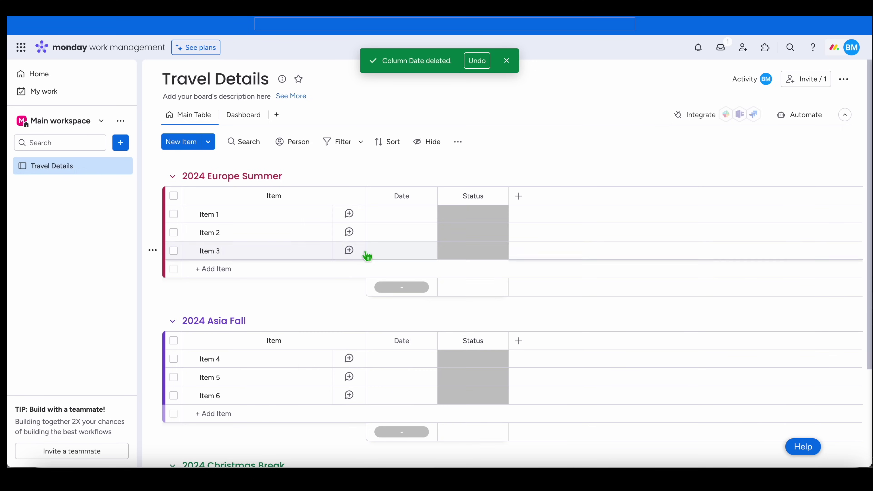
{"action": "left_click", "coordinate": [519, 198]}
{"action": "left_click", "coordinate": [414, 283]}
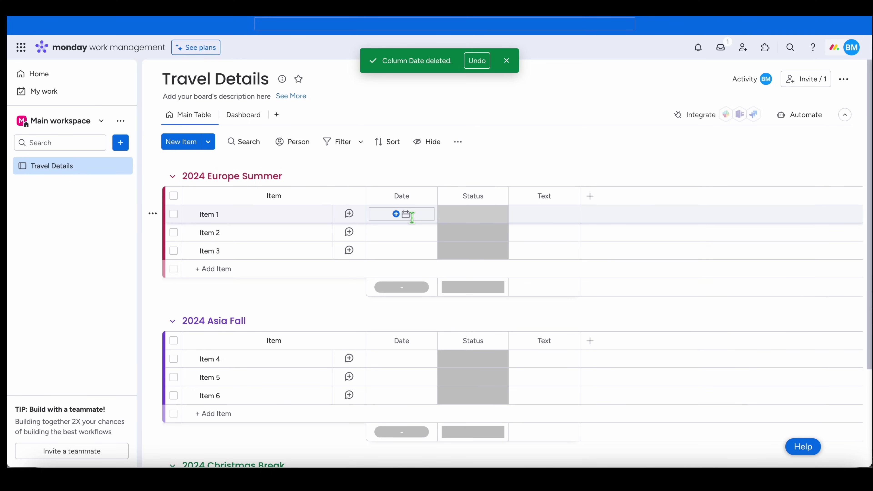
- Open Item 1's details panel and close it again without changes
{"action": "left_click", "coordinate": [230, 219]}
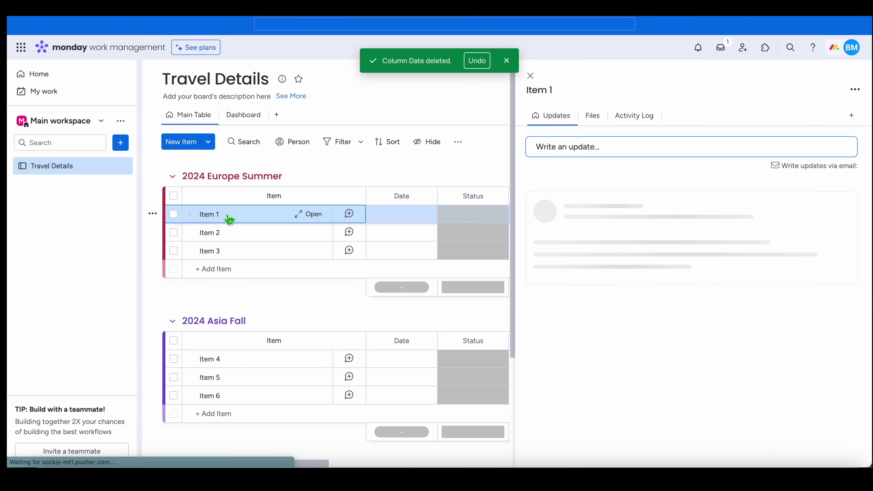
{"action": "left_click", "coordinate": [209, 215]}
{"action": "left_click", "coordinate": [531, 77]}
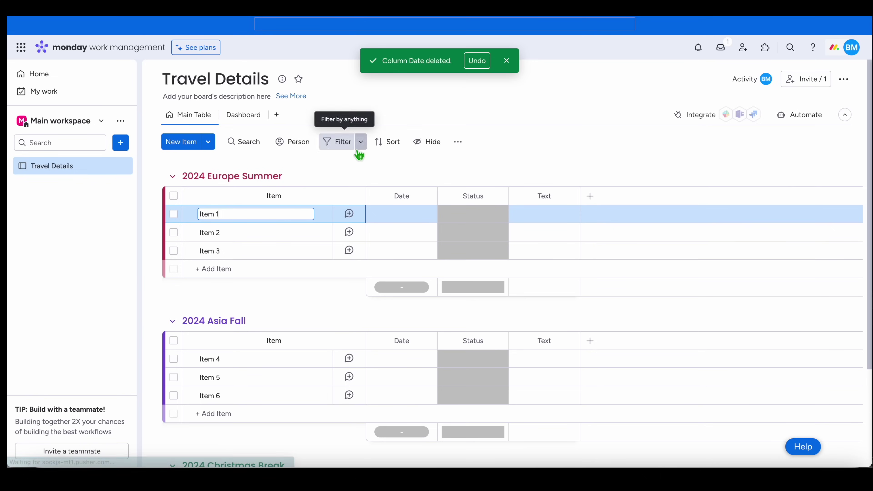
{"action": "left_click", "coordinate": [506, 60]}
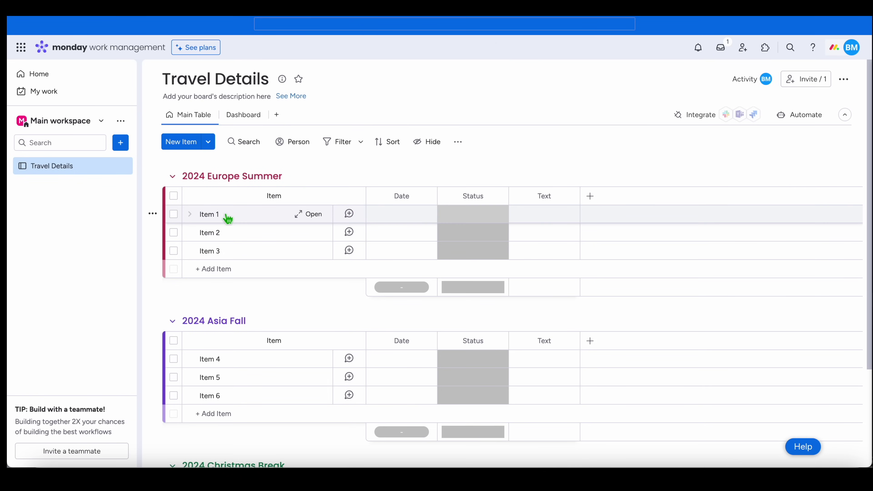
- Rename Item 1, Item 2 and Item 3 to Italy, France and Spain
{"action": "left_click", "coordinate": [216, 214]}
{"action": "left_click_drag", "start_coordinate": [233, 215], "coordinate": [196, 221]}
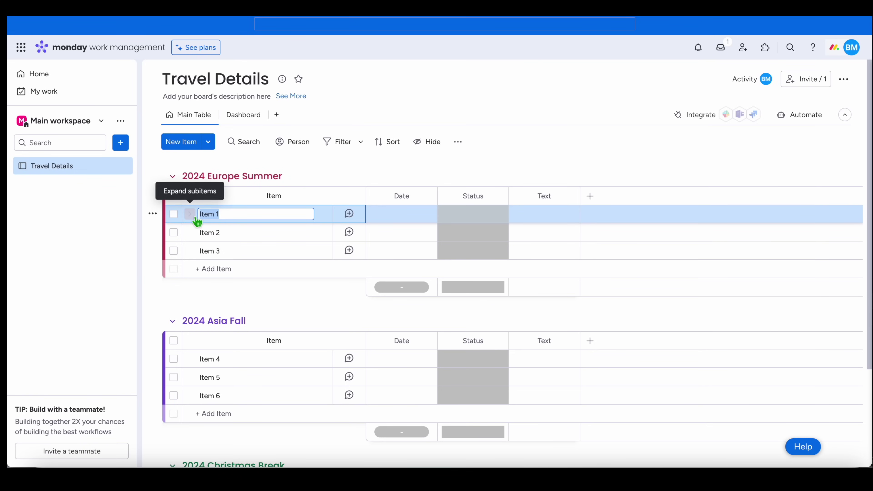
{"action": "type", "text": "Italy"}
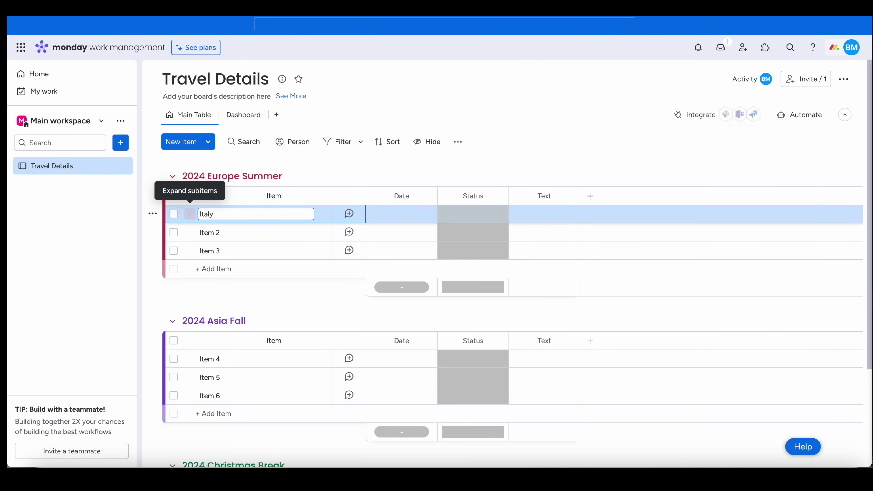
{"action": "key", "text": "Return"}
{"action": "left_click", "coordinate": [208, 232]}
{"action": "left_click_drag", "start_coordinate": [232, 234], "coordinate": [199, 234]}
{"action": "type", "text": "France"}
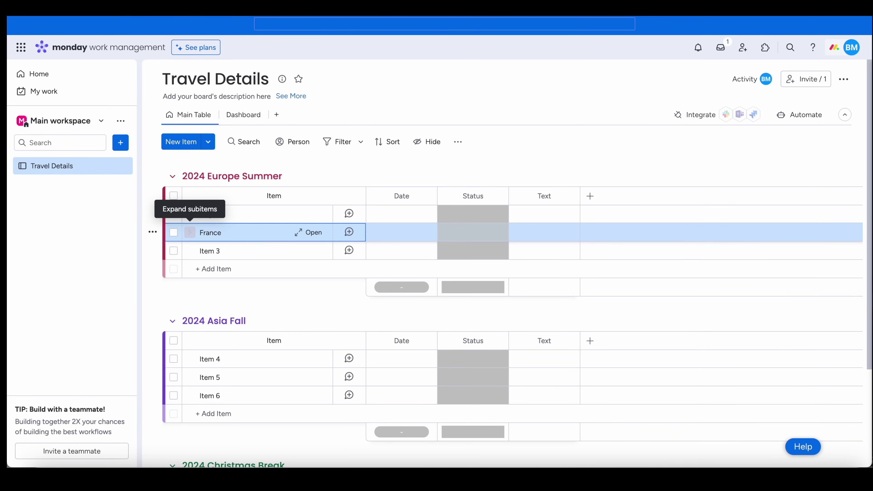
{"action": "key", "text": "Return"}
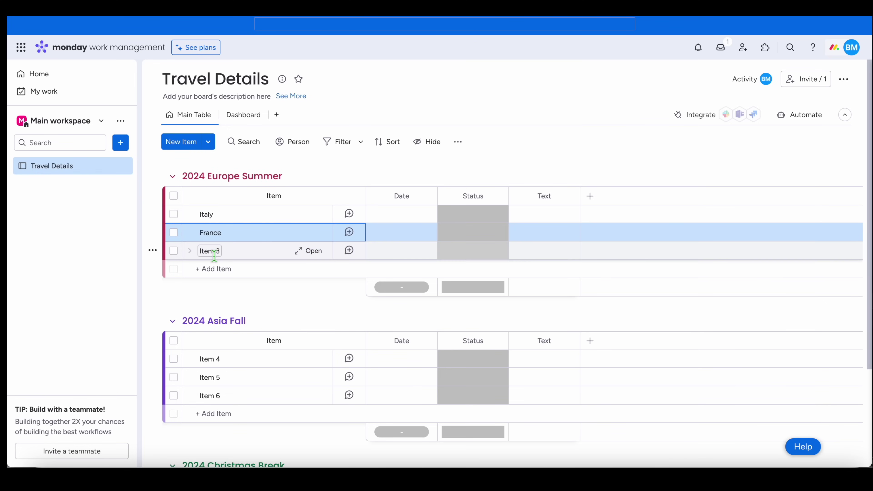
{"action": "left_click", "coordinate": [214, 253]}
{"action": "left_click_drag", "start_coordinate": [228, 253], "coordinate": [199, 256]}
{"action": "type", "text": "Spain"}
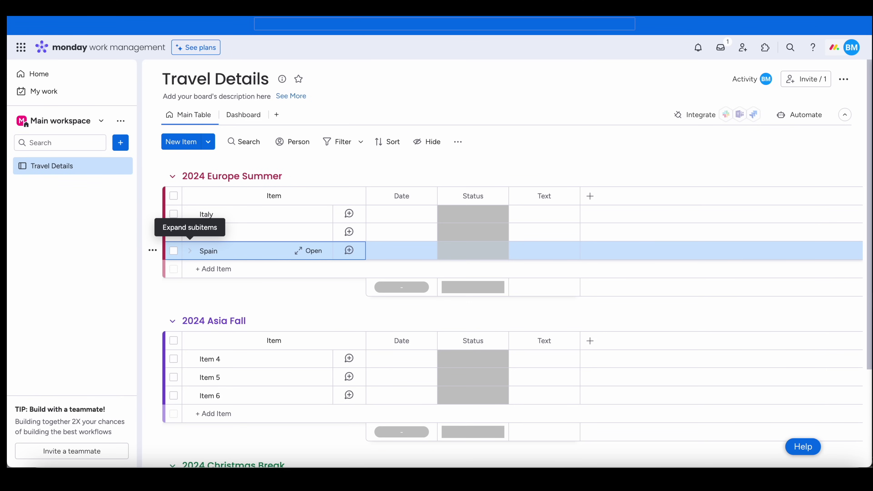
{"action": "key", "text": "Return"}
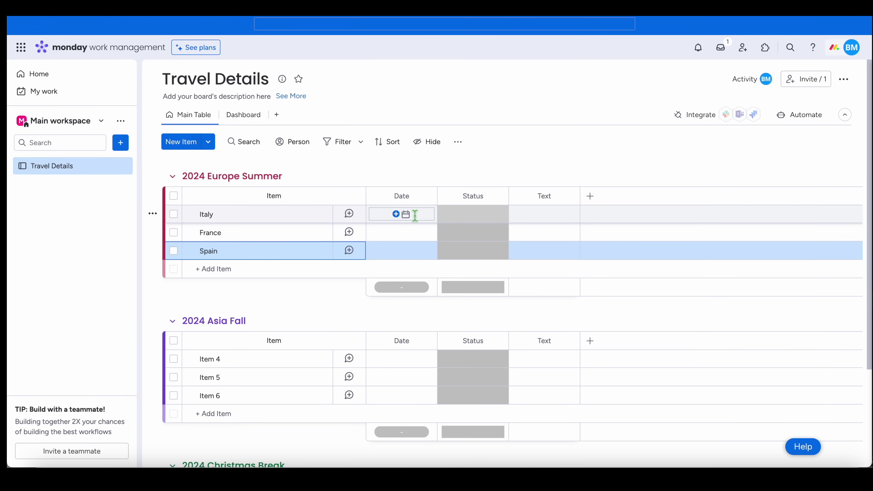
{"action": "left_click", "coordinate": [414, 214]}
- Set the dates to 6 June for Italy, 13 June for France and 20 June for Spain
{"action": "left_click", "coordinate": [380, 279]}
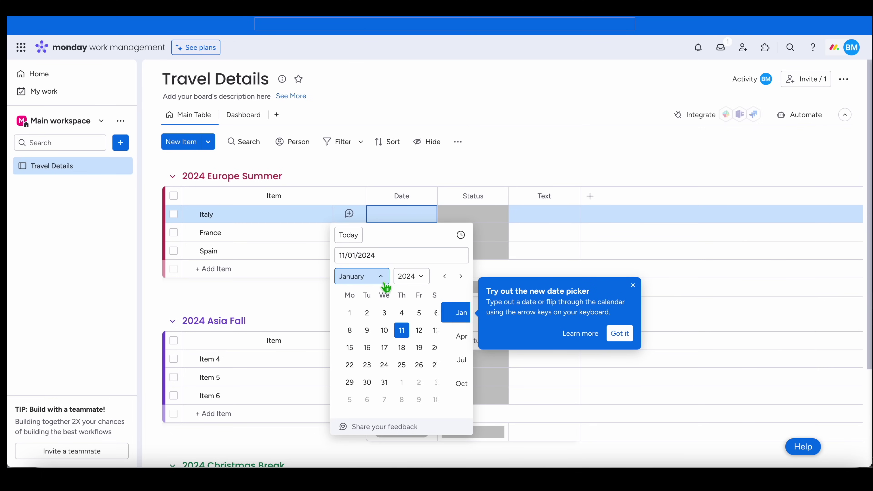
{"action": "left_click", "coordinate": [446, 336]}
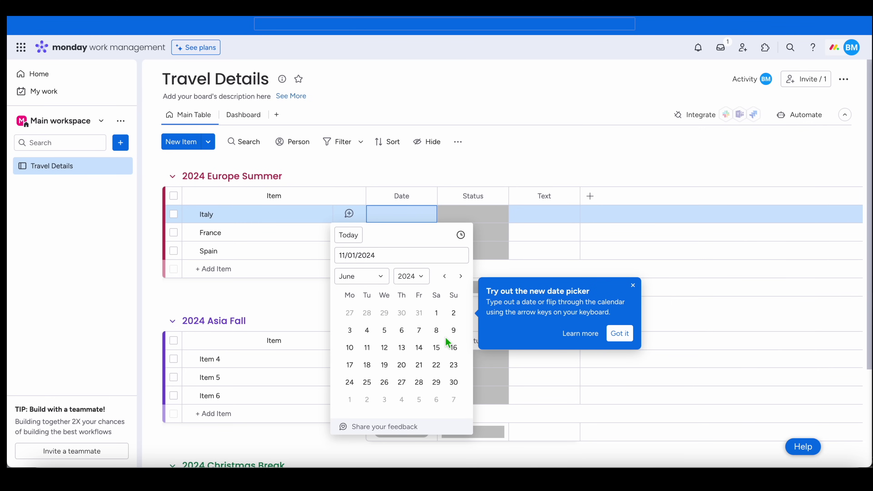
{"action": "left_click", "coordinate": [405, 332]}
{"action": "left_click", "coordinate": [415, 236]}
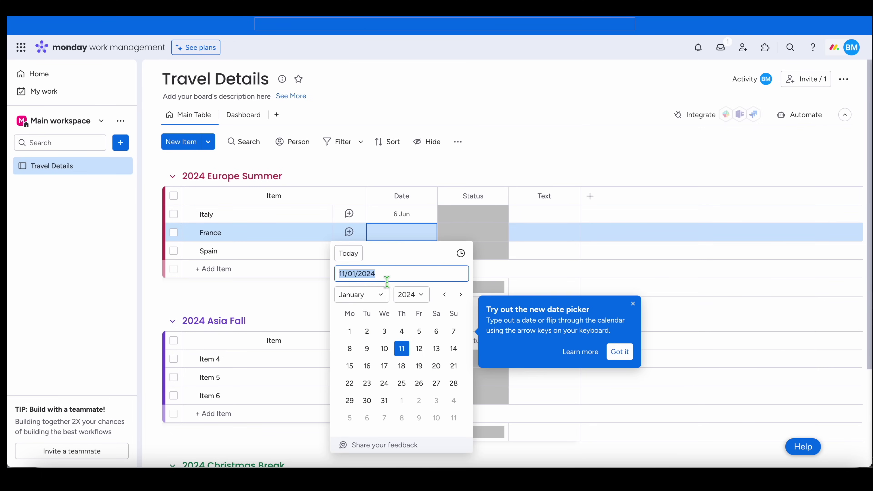
{"action": "left_click", "coordinate": [380, 299]}
{"action": "left_click", "coordinate": [455, 358]}
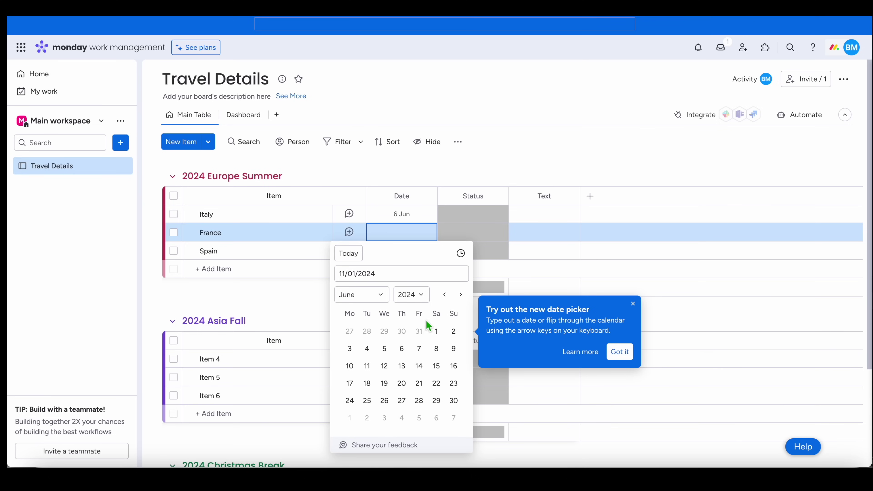
{"action": "left_click", "coordinate": [408, 374]}
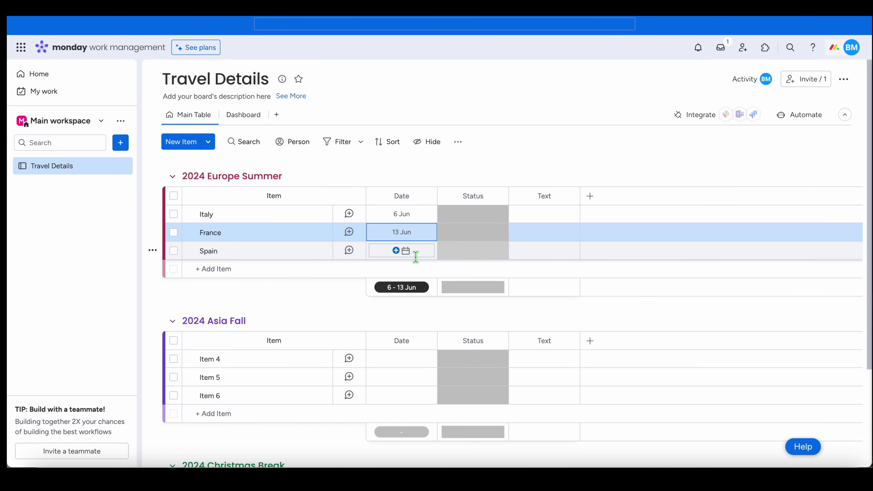
{"action": "left_click", "coordinate": [418, 259]}
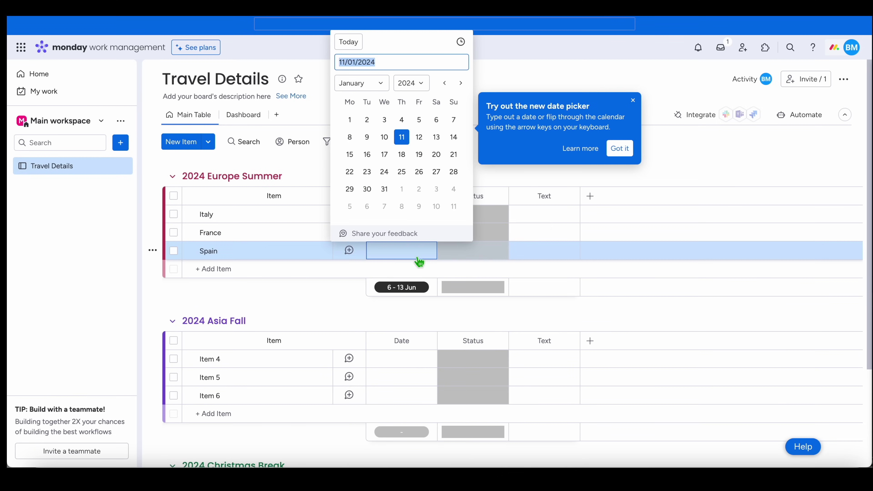
{"action": "left_click", "coordinate": [384, 86]}
{"action": "left_click", "coordinate": [448, 143]}
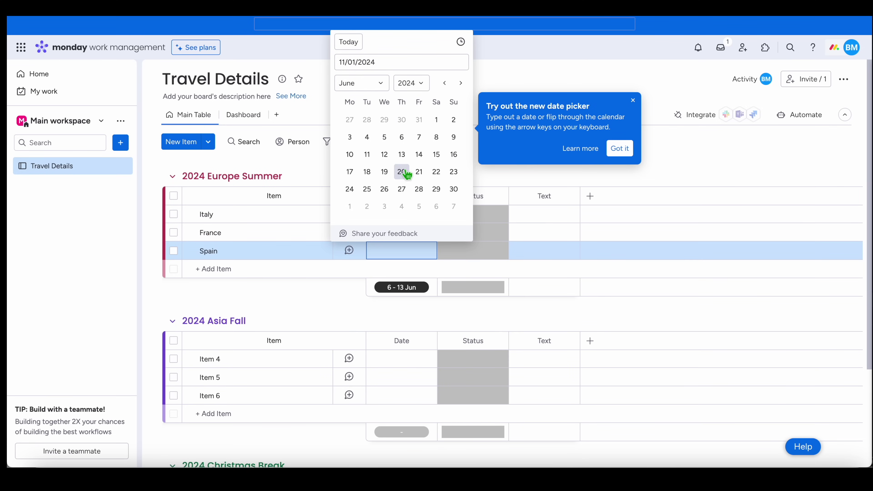
{"action": "left_click", "coordinate": [409, 175]}
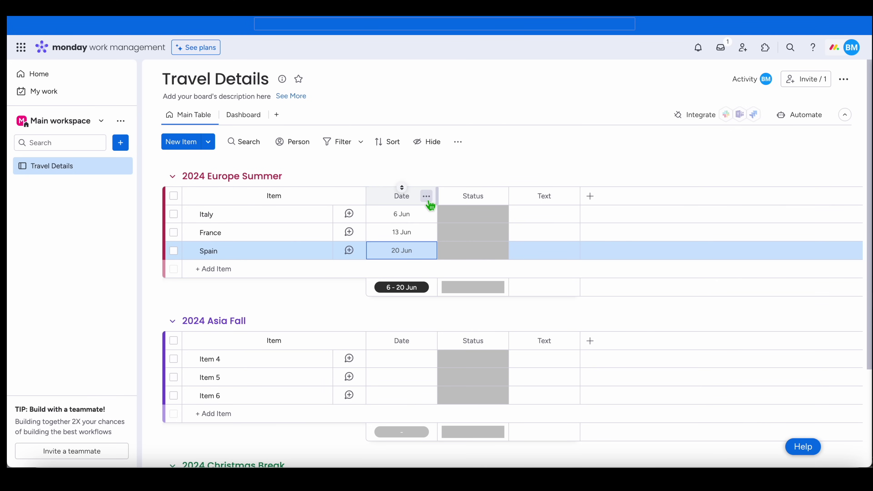
- Turn on Hide column summary for the Date and Status columns
{"action": "left_click", "coordinate": [426, 197]}
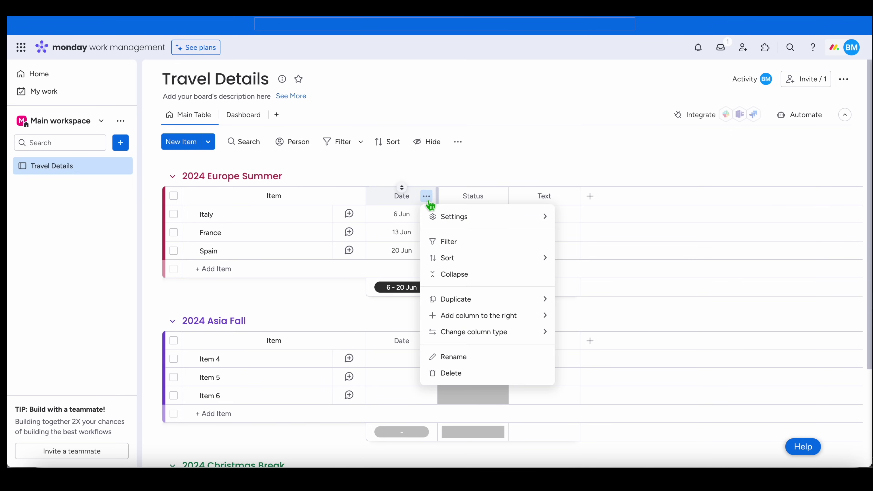
{"action": "mouse_move", "coordinate": [448, 219]}
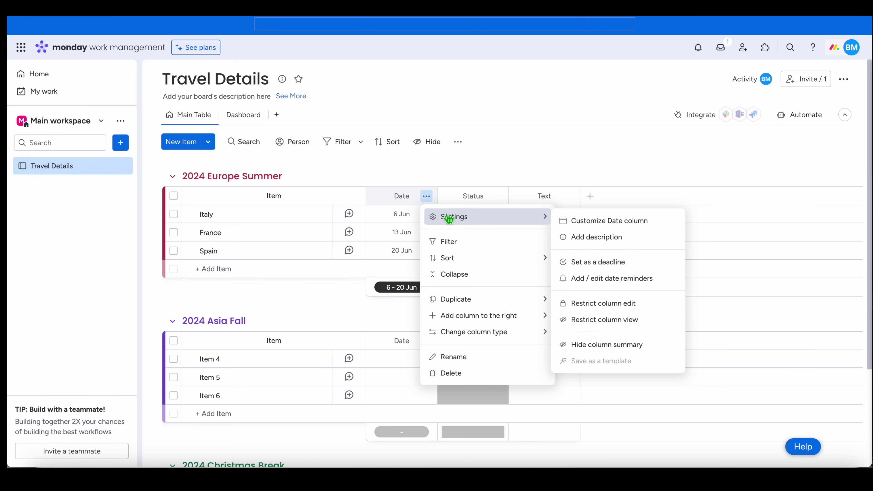
{"action": "left_click", "coordinate": [612, 345]}
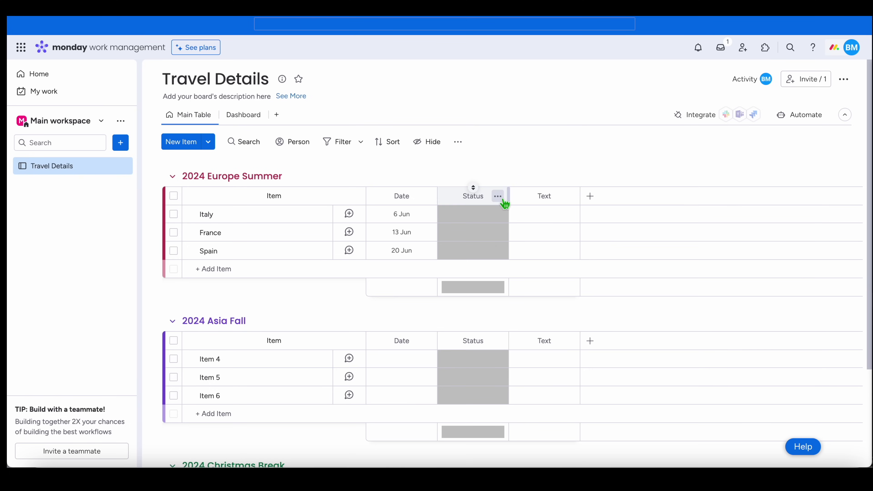
{"action": "left_click", "coordinate": [503, 201]}
{"action": "mouse_move", "coordinate": [548, 319]}
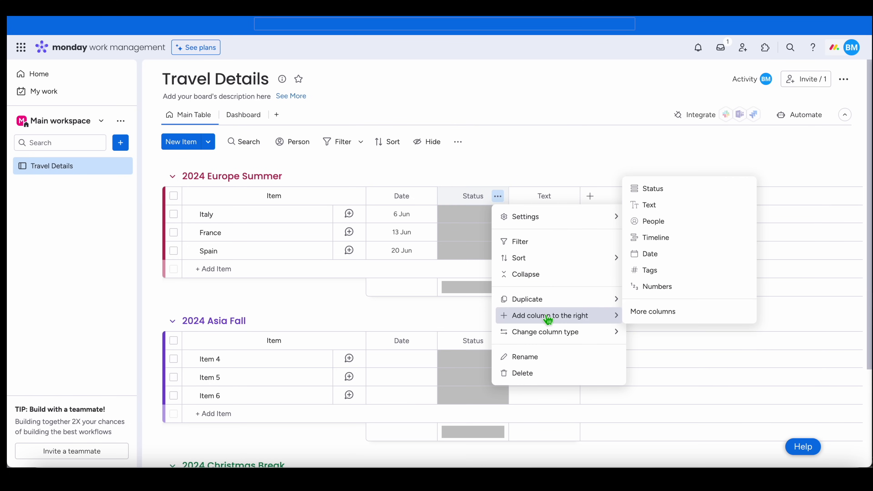
{"action": "mouse_move", "coordinate": [536, 222]}
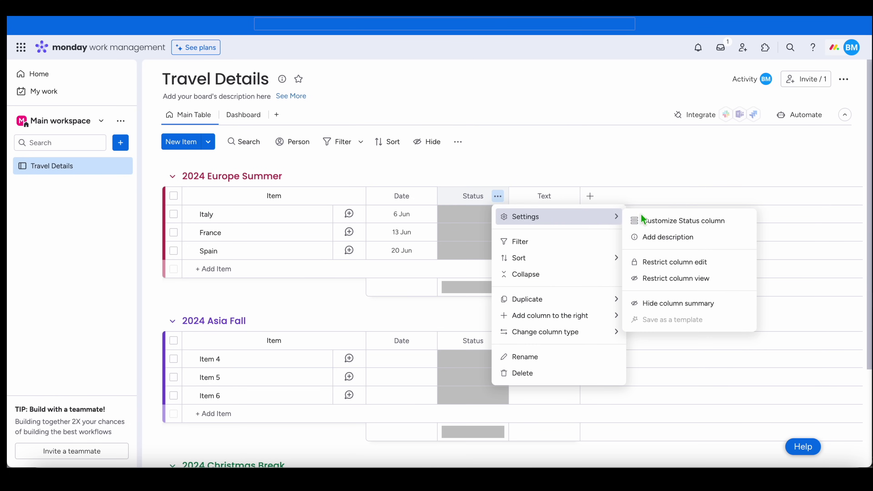
{"action": "left_click", "coordinate": [657, 301]}
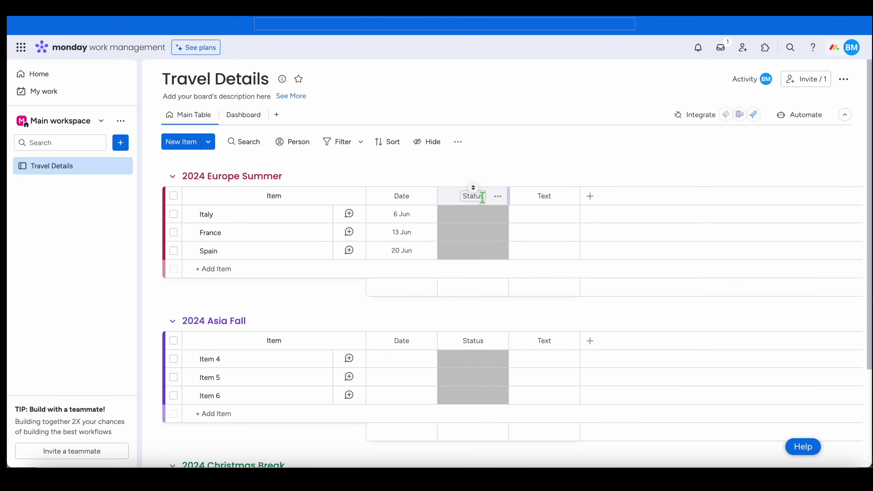
- Retitle both the Status and Text columns to Hotel
{"action": "left_click", "coordinate": [482, 197]}
{"action": "left_click_drag", "start_coordinate": [481, 197], "coordinate": [434, 199]}
{"action": "type", "text": "Hotel"}
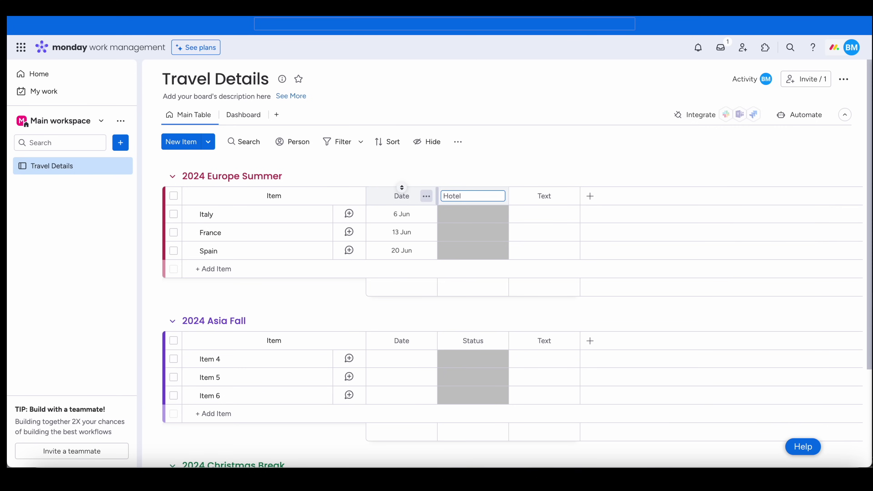
{"action": "key", "text": "Return"}
{"action": "left_click", "coordinate": [547, 197]}
{"action": "left_click_drag", "start_coordinate": [543, 199], "coordinate": [508, 199]}
{"action": "type", "text": "Hotel"}
{"action": "key", "text": "Return"}
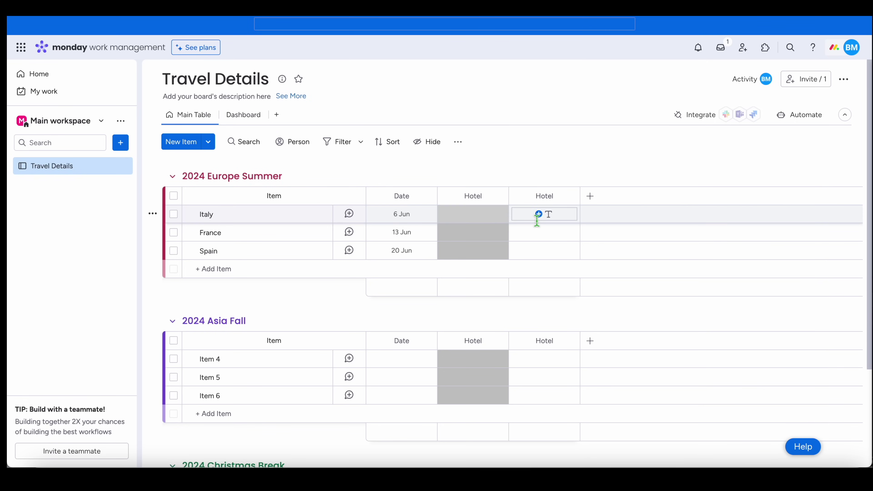
{"action": "left_click", "coordinate": [477, 217]}
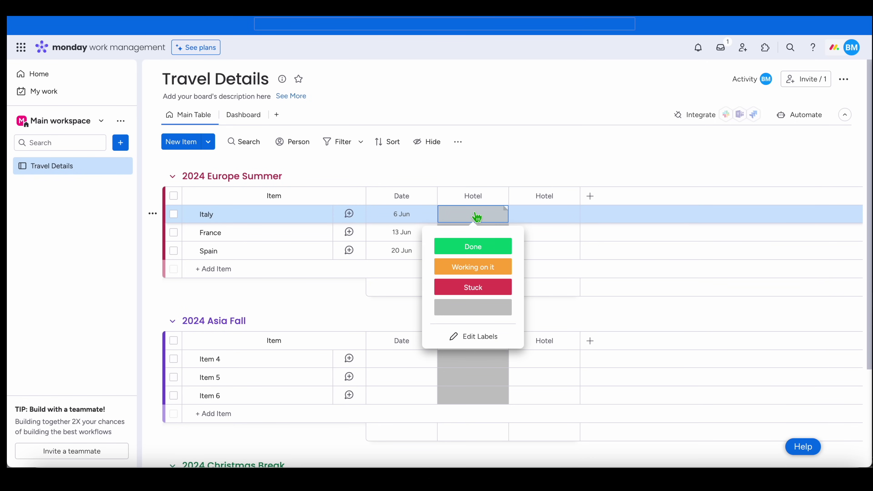
- In Edit Labels, make Done dark green and Working on it yellow
{"action": "left_click", "coordinate": [480, 344]}
{"action": "left_click_drag", "start_coordinate": [470, 248], "coordinate": [455, 248]}
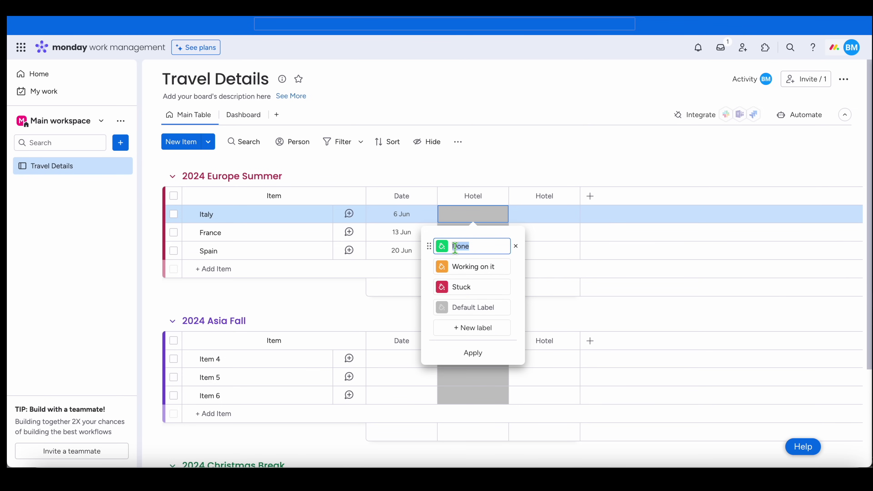
{"action": "type", "text": "D"}
{"action": "left_click", "coordinate": [442, 246]}
{"action": "left_click", "coordinate": [448, 269]}
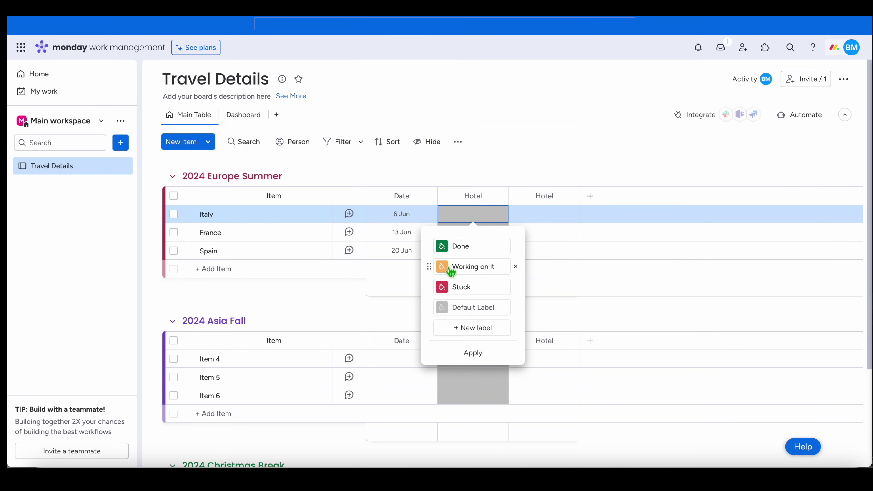
{"action": "left_click", "coordinate": [489, 267]}
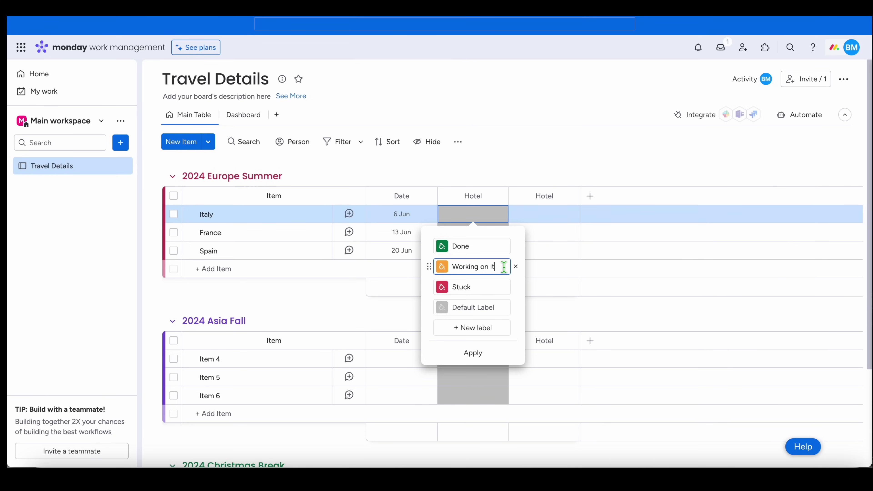
{"action": "left_click", "coordinate": [442, 266]}
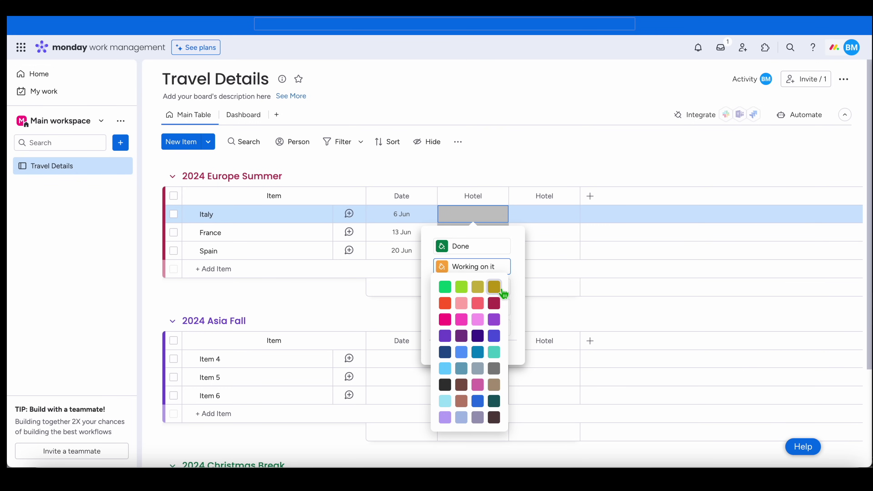
{"action": "left_click", "coordinate": [494, 286]}
- Rename the Stuck label to To Do and colour it pink
{"action": "left_click", "coordinate": [472, 291]}
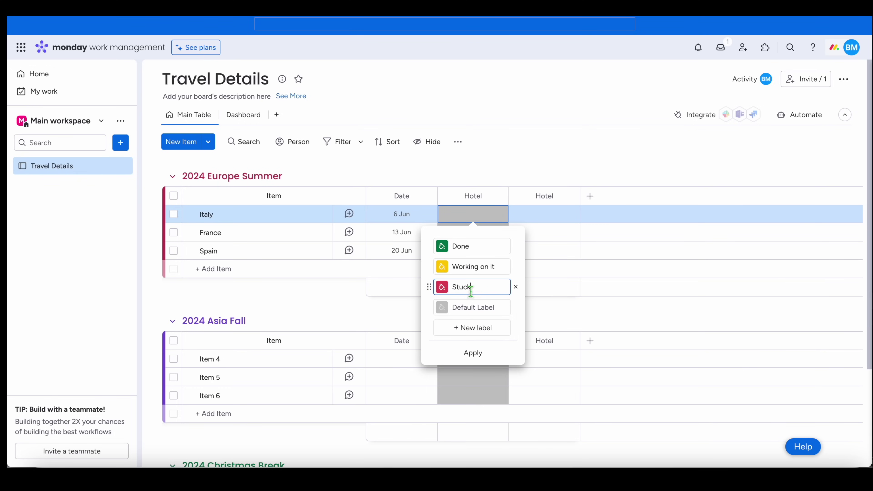
{"action": "left_click", "coordinate": [443, 287]}
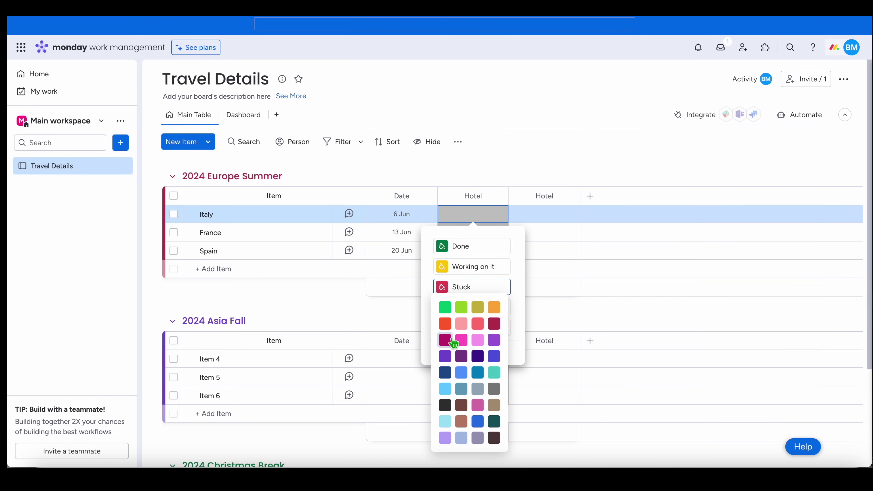
{"action": "double_click", "coordinate": [477, 288]}
{"action": "type", "text": "To Do"}
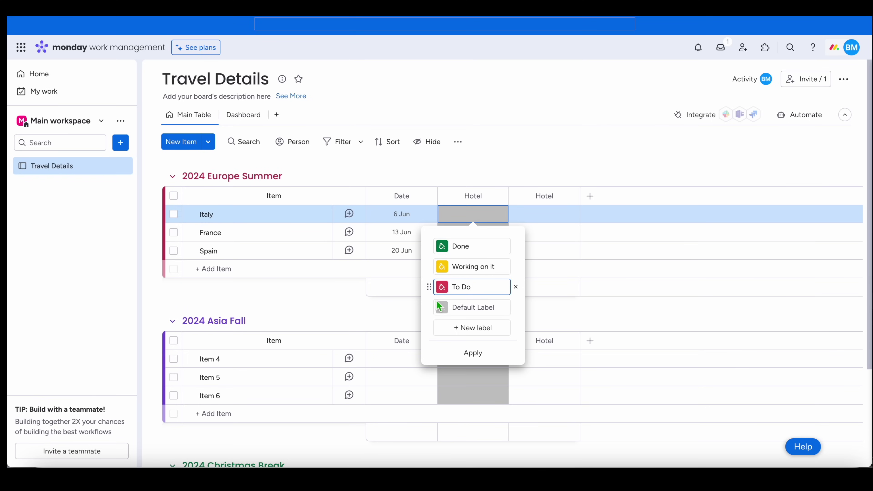
{"action": "left_click", "coordinate": [442, 287]}
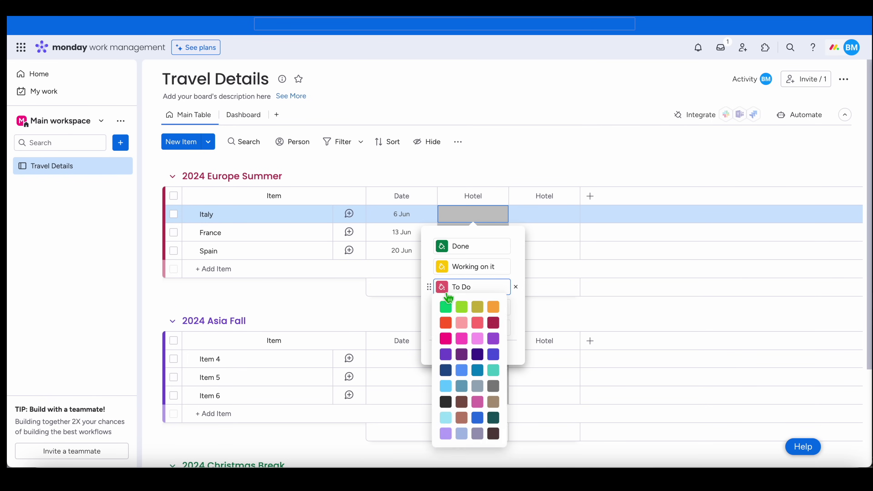
{"action": "left_click", "coordinate": [445, 339]}
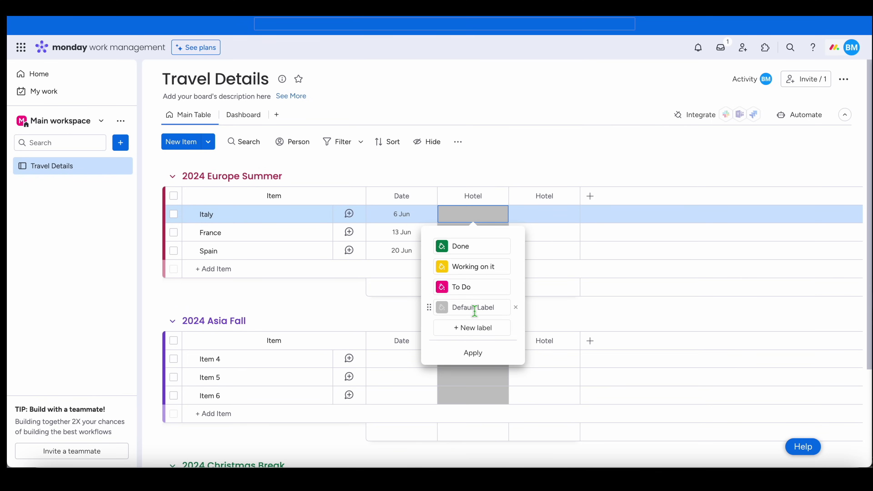
- Add a purple NA label above Default Label and move To Do to the top
{"action": "left_click", "coordinate": [476, 332]}
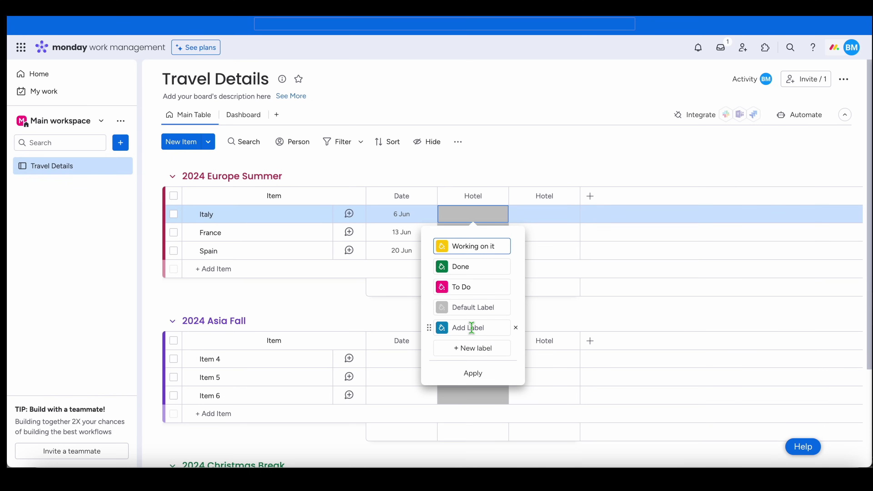
{"action": "left_click", "coordinate": [483, 328]}
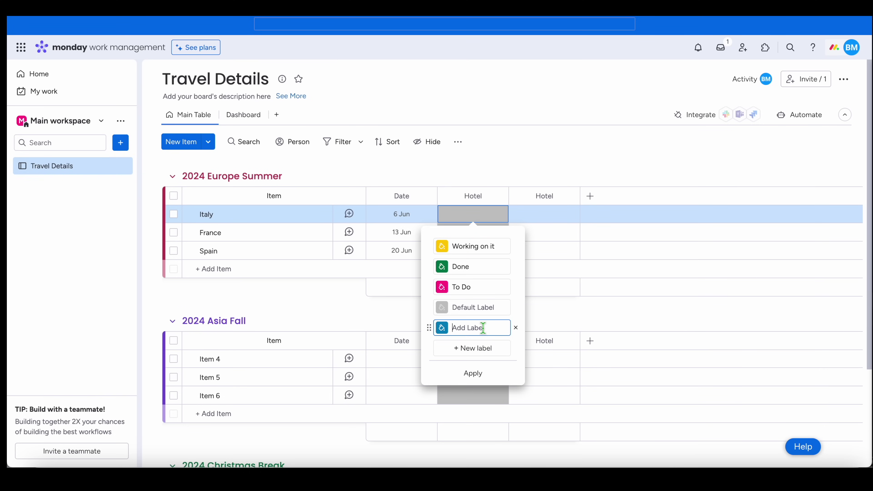
{"action": "type", "text": "NA"}
{"action": "left_click", "coordinate": [441, 328]}
{"action": "left_click", "coordinate": [446, 227]}
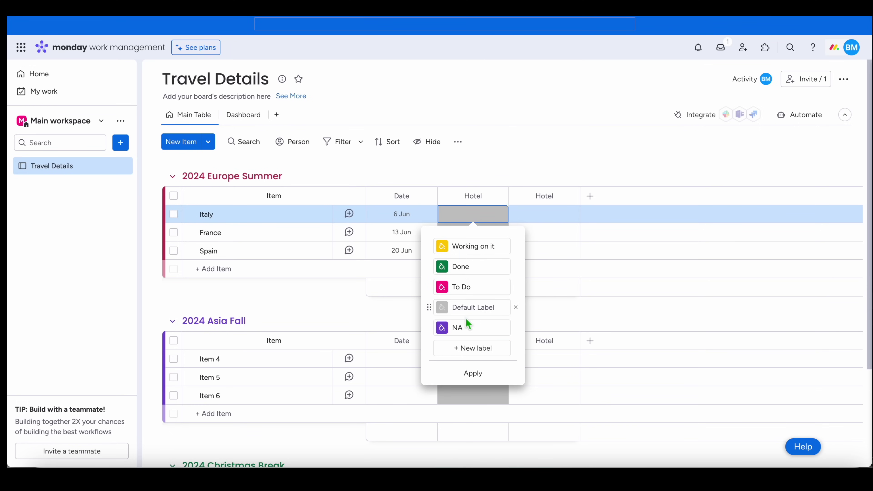
{"action": "left_click_drag", "start_coordinate": [434, 332], "coordinate": [435, 307]}
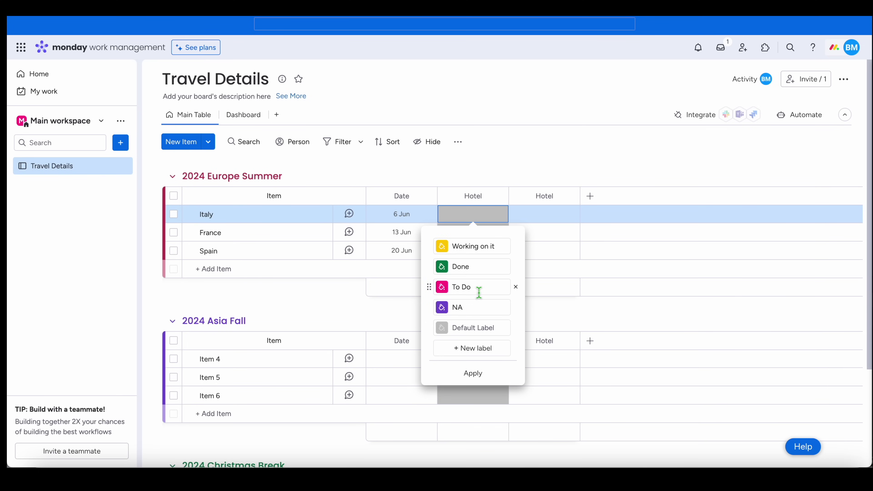
{"action": "left_click_drag", "start_coordinate": [433, 289], "coordinate": [429, 250]}
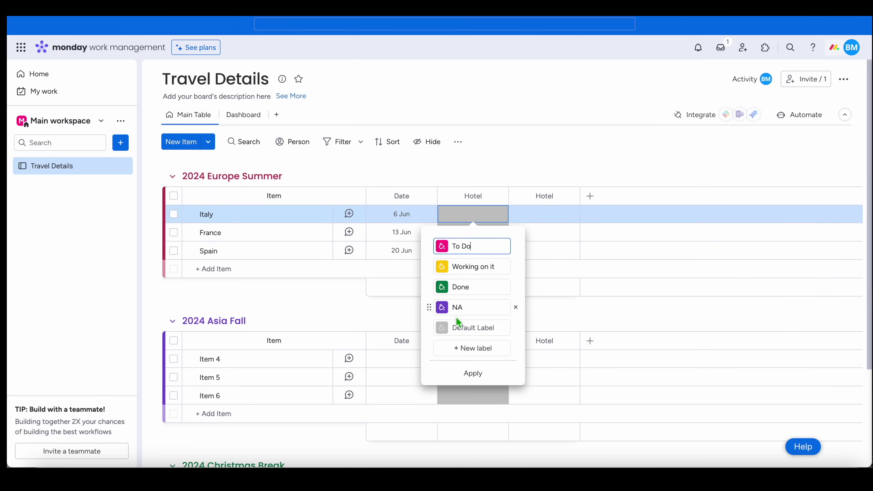
- Save the edited status labels and set Italy, France and Spain's Hotel status to To Do
{"action": "left_click", "coordinate": [506, 176]}
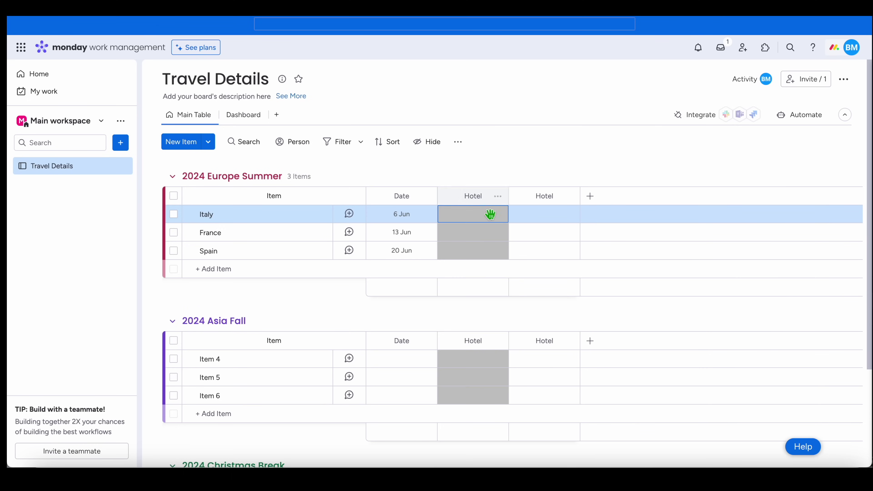
{"action": "left_click", "coordinate": [487, 218]}
{"action": "left_click", "coordinate": [478, 252]}
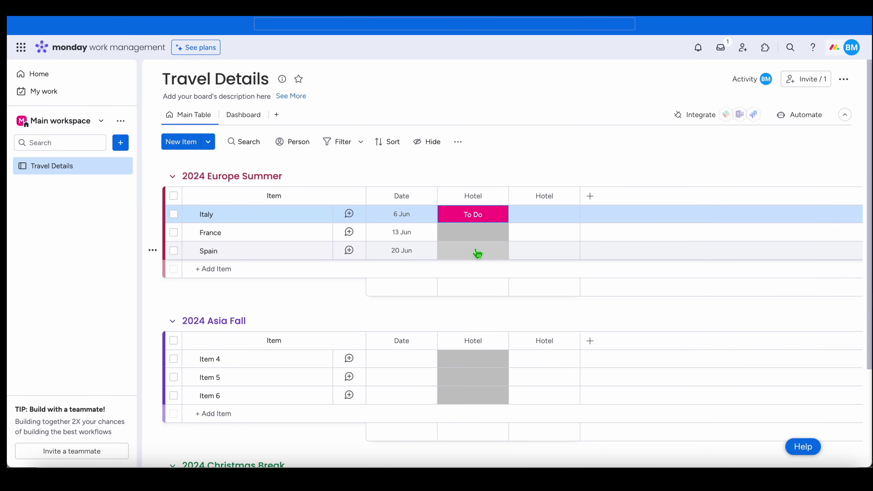
{"action": "left_click", "coordinate": [480, 231]}
{"action": "left_click", "coordinate": [476, 263]}
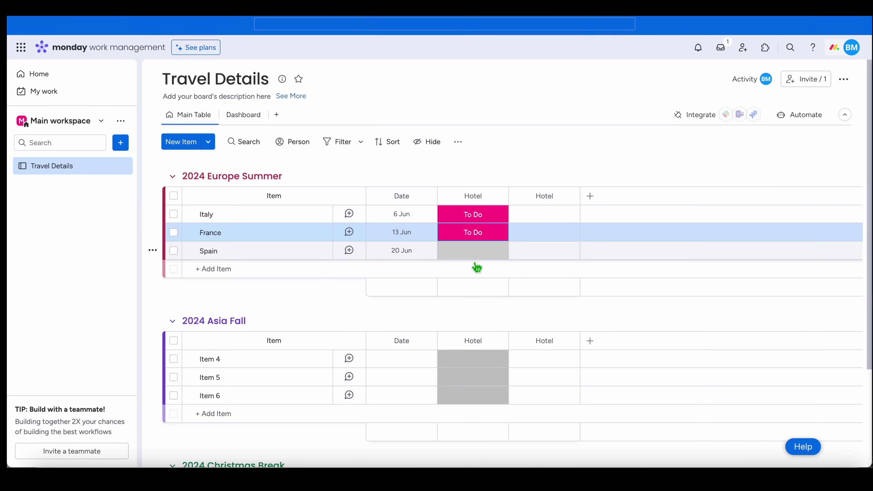
{"action": "left_click", "coordinate": [476, 251]}
{"action": "left_click", "coordinate": [478, 284]}
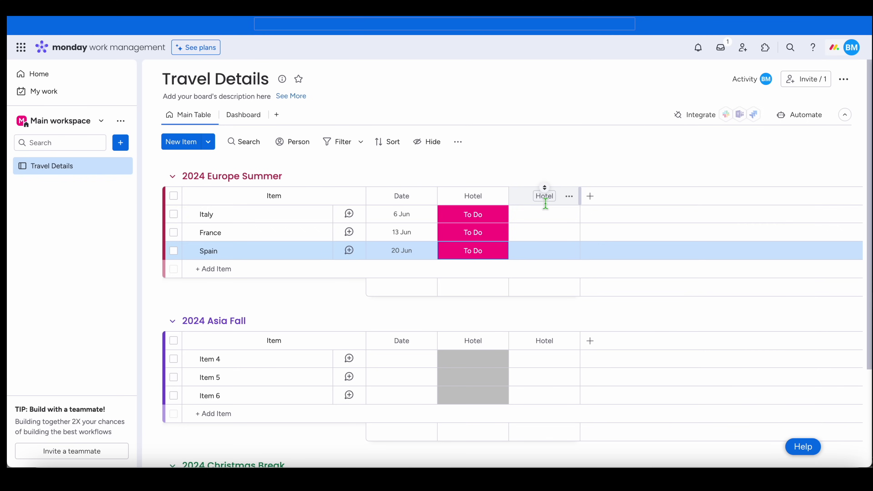
- Type test text into Italy's second Hotel cell, then delete it
{"action": "left_click", "coordinate": [546, 215]}
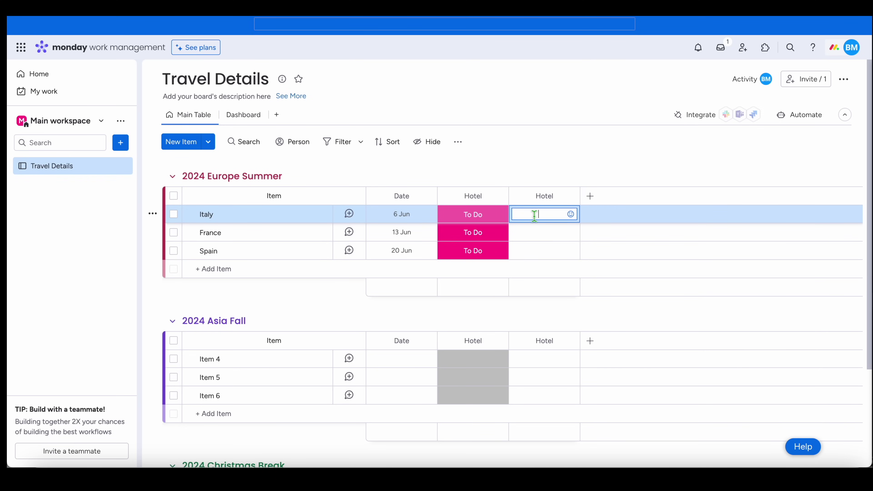
{"action": "type", "text": "lkjsdfsdf"}
{"action": "key", "text": "BackSpace"}
{"action": "key", "text": "BackSpace"}
{"action": "key", "text": "BackSpace"}
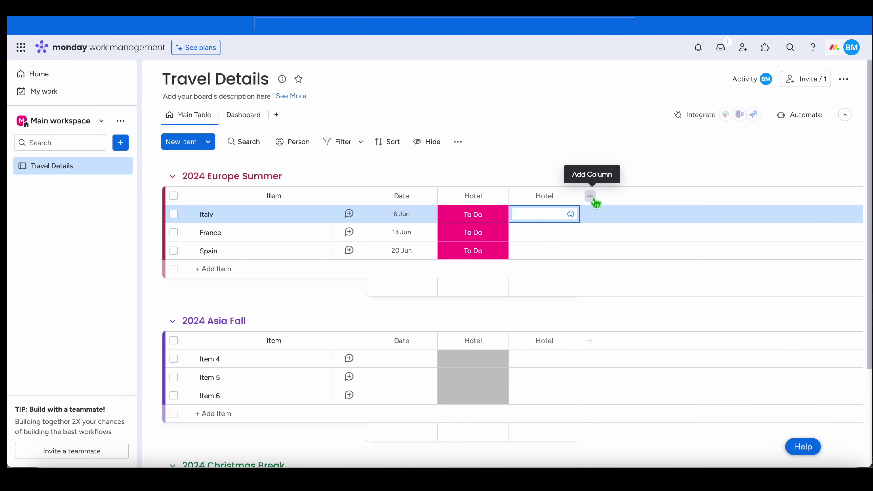
- Add a Text column to the board and rename it Transportation
{"action": "left_click", "coordinate": [590, 197]}
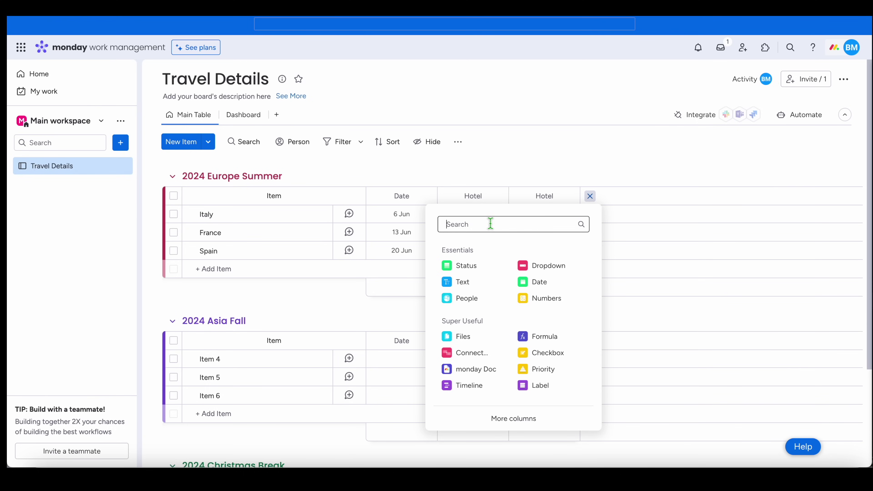
{"action": "left_click", "coordinate": [474, 282]}
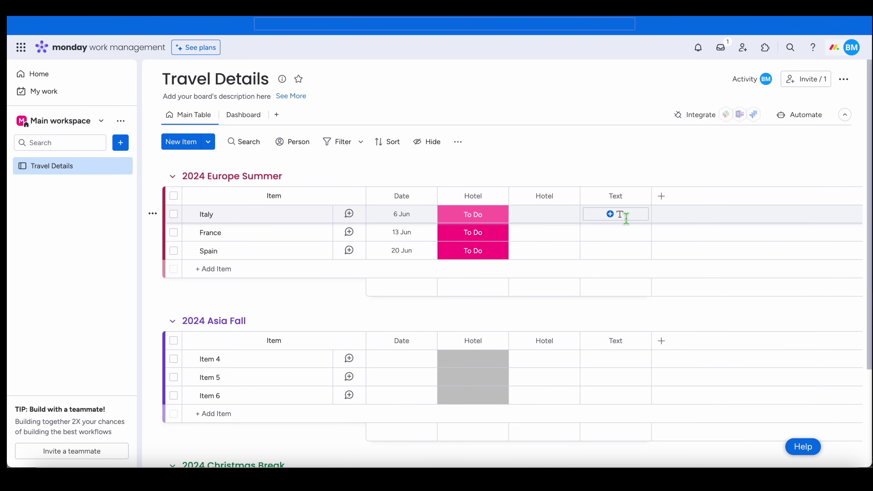
{"action": "left_click", "coordinate": [624, 197]}
{"action": "left_click_drag", "start_coordinate": [623, 197], "coordinate": [586, 200]}
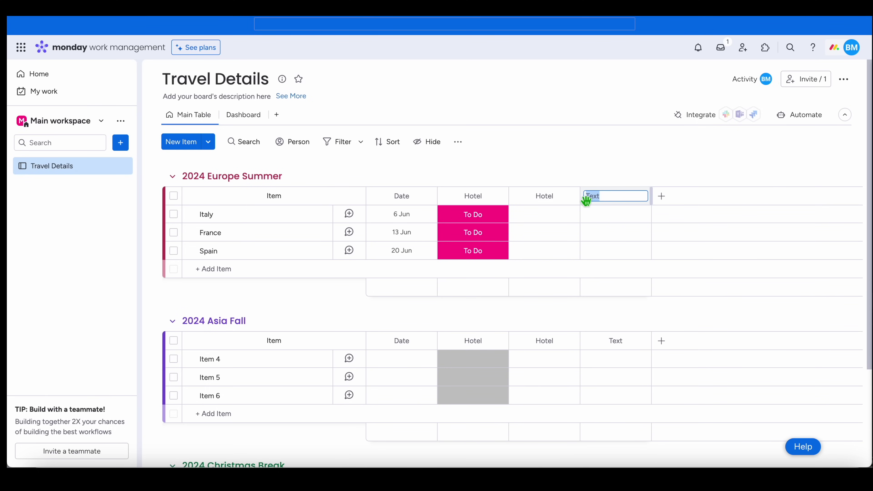
{"action": "type", "text": "T"}
{"action": "key", "text": "Return"}
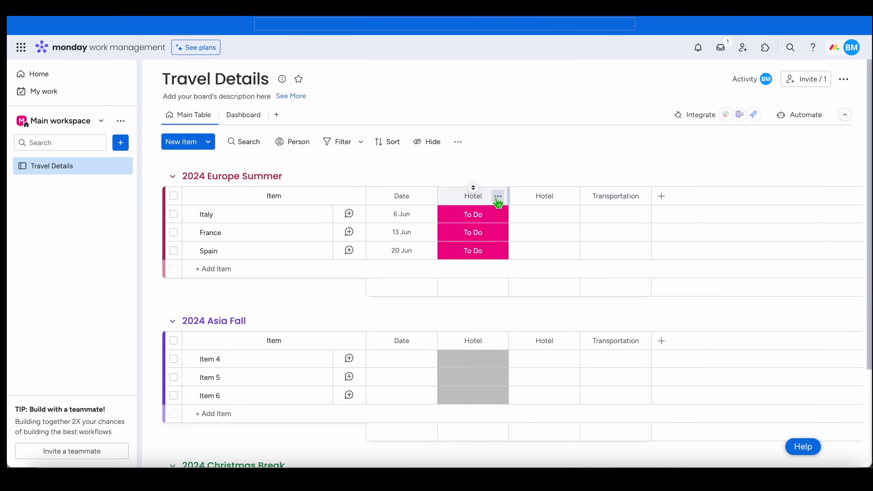
- Duplicate the Hotel status column and place the copy just before Transportation
{"action": "left_click", "coordinate": [497, 198]}
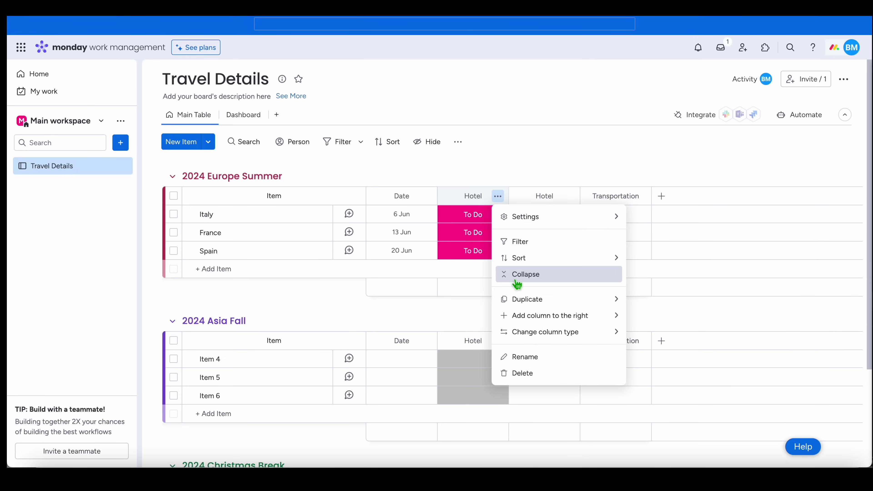
{"action": "mouse_move", "coordinate": [516, 314]}
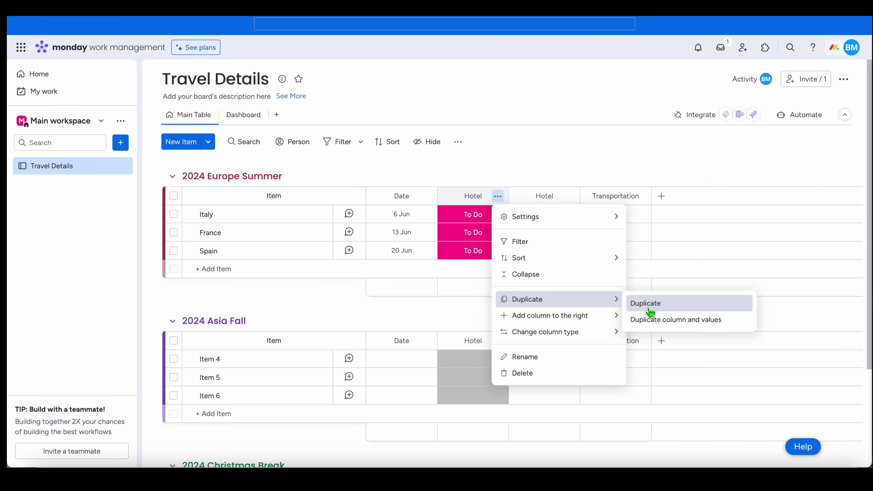
{"action": "left_click", "coordinate": [645, 302]}
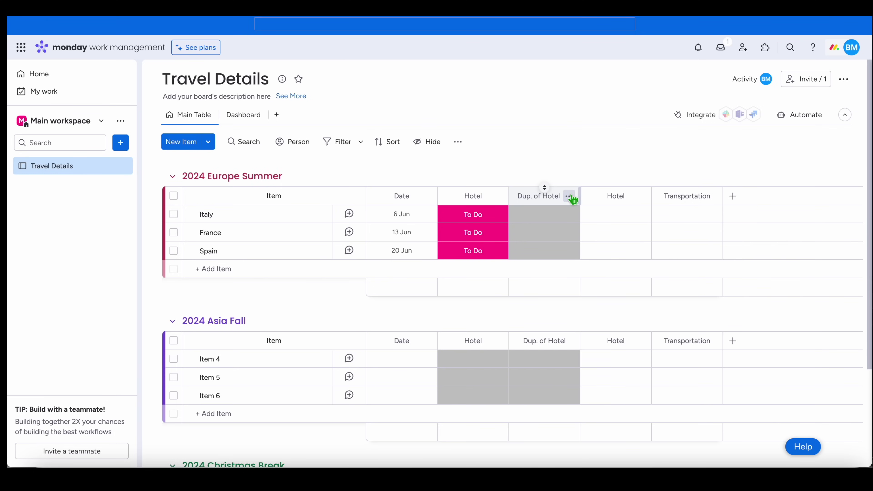
{"action": "left_click_drag", "start_coordinate": [557, 196], "coordinate": [658, 202]}
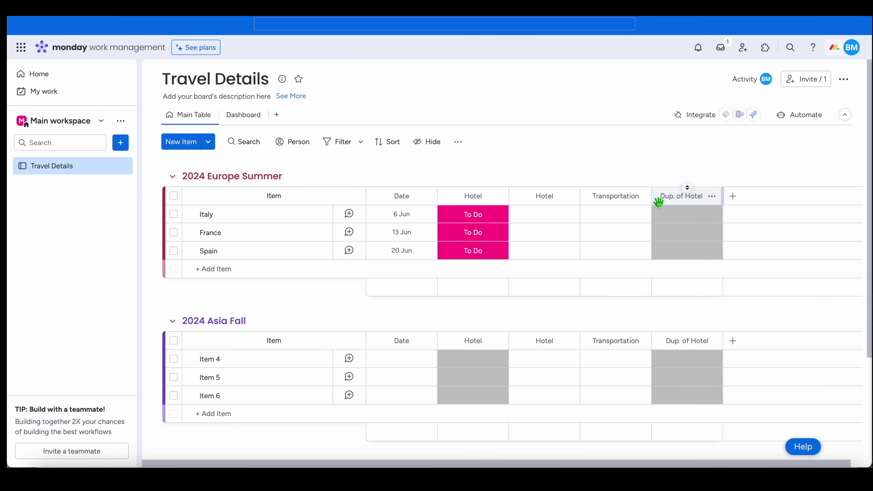
{"action": "left_click_drag", "start_coordinate": [659, 195], "coordinate": [597, 201]}
- Start retitling the Dup. of Hotel column as Transportation
{"action": "left_click", "coordinate": [606, 196]}
{"action": "left_click_drag", "start_coordinate": [634, 197], "coordinate": [592, 196]}
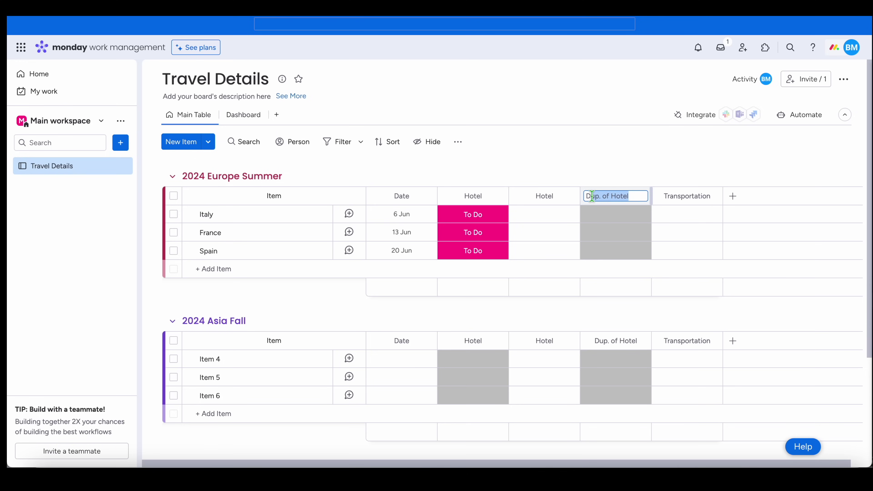
{"action": "type", "text": "Transportation"}
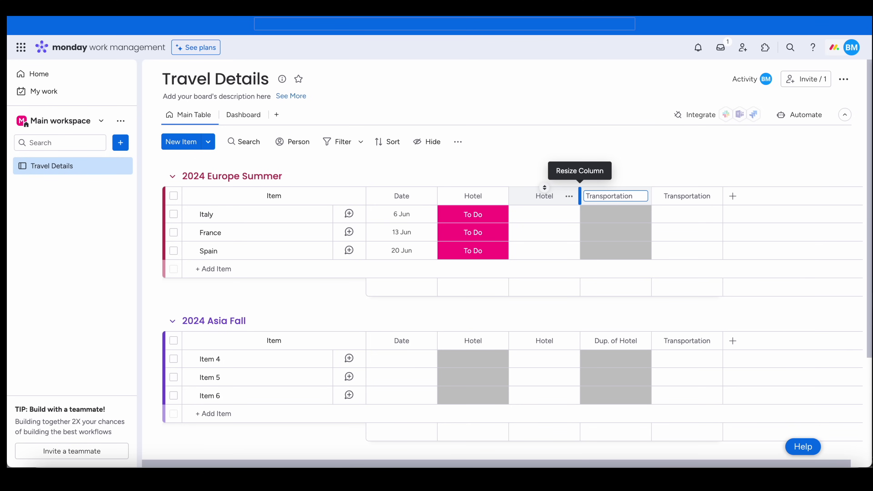
- Save the Transportation title and mark Italy, France and Spain's Transportation as To Do
{"action": "left_click", "coordinate": [648, 220]}
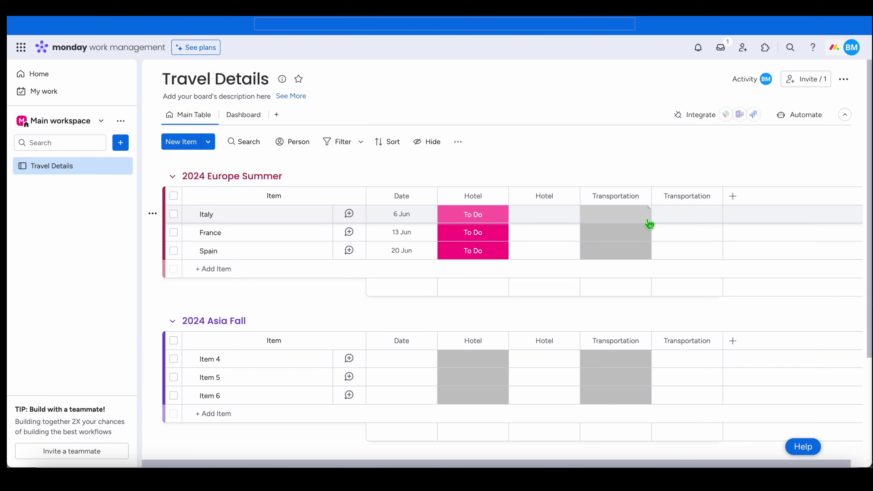
{"action": "left_click", "coordinate": [625, 219]}
{"action": "left_click", "coordinate": [622, 250]}
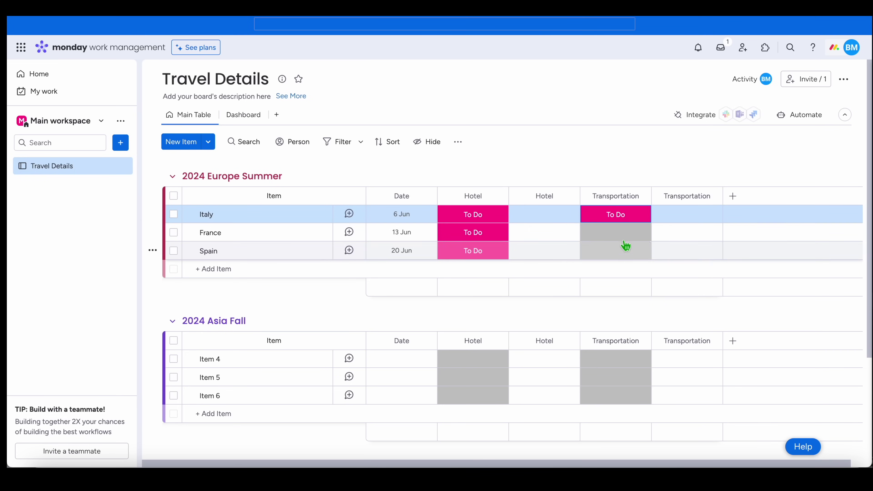
{"action": "left_click", "coordinate": [626, 232]}
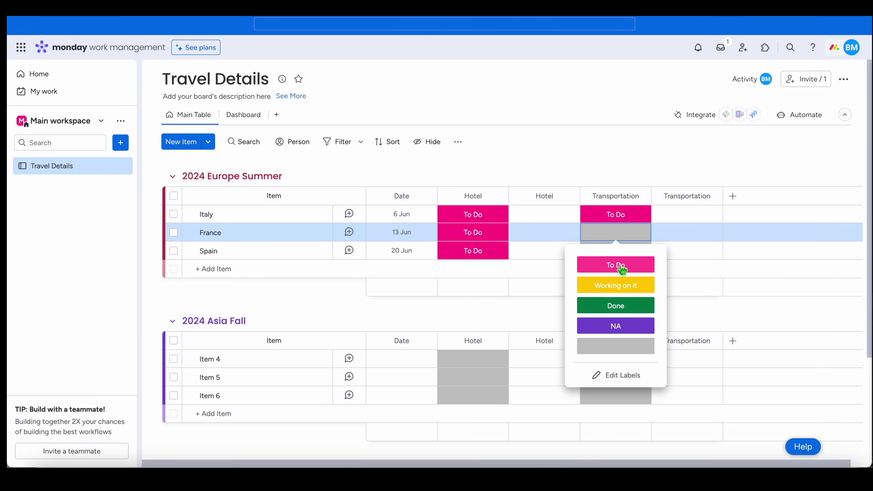
{"action": "left_click", "coordinate": [622, 267]}
{"action": "left_click", "coordinate": [625, 250]}
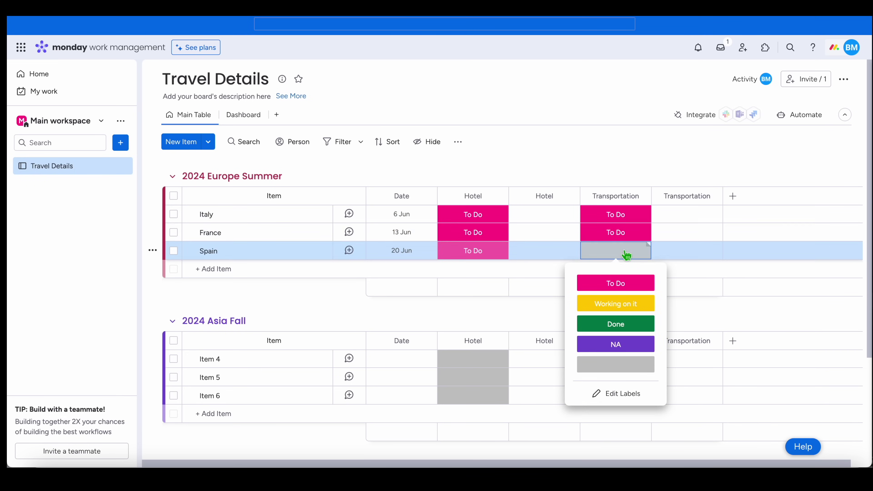
{"action": "left_click", "coordinate": [621, 285]}
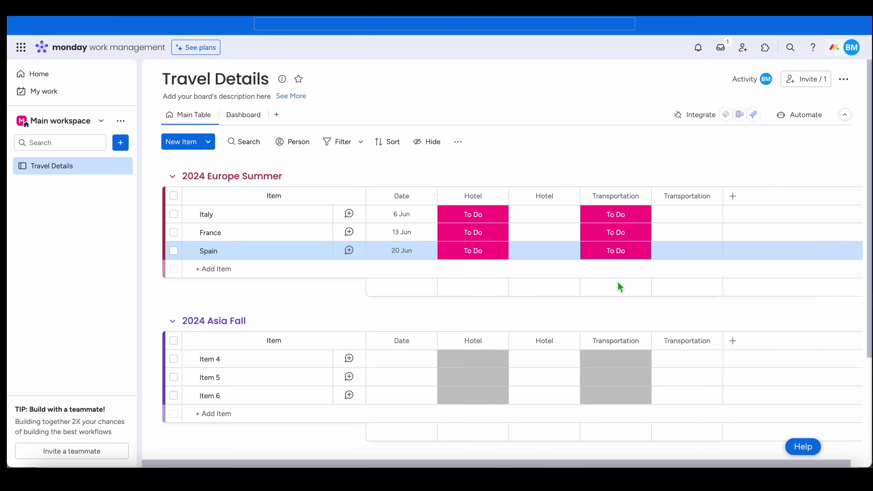
- Add a Text column named Car Rental
{"action": "left_click", "coordinate": [732, 196]}
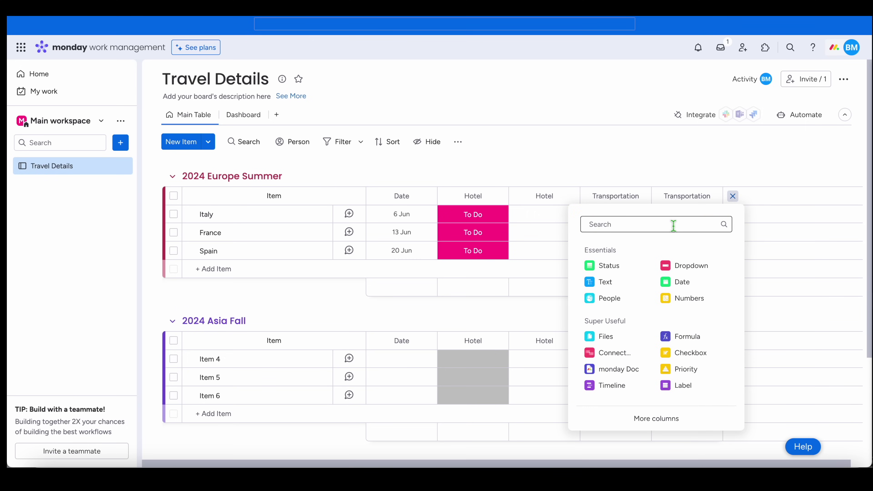
{"action": "left_click", "coordinate": [615, 282]}
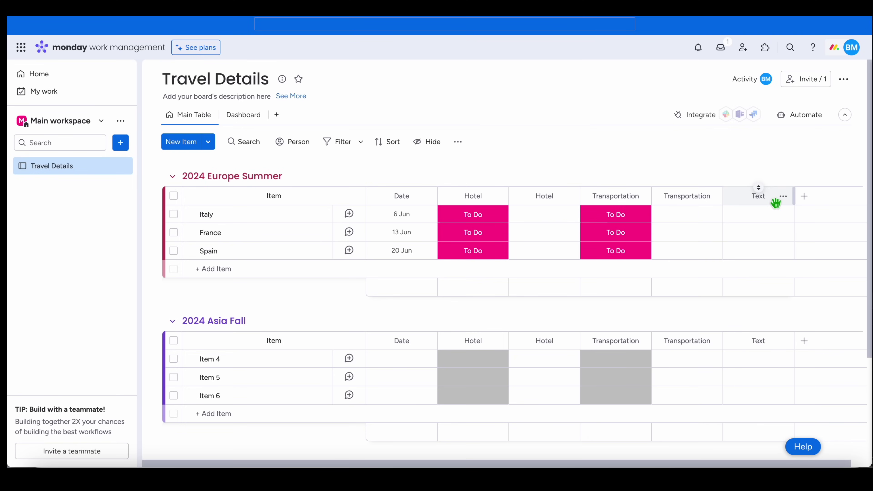
{"action": "left_click", "coordinate": [759, 196]}
{"action": "left_click_drag", "start_coordinate": [762, 198], "coordinate": [731, 198]}
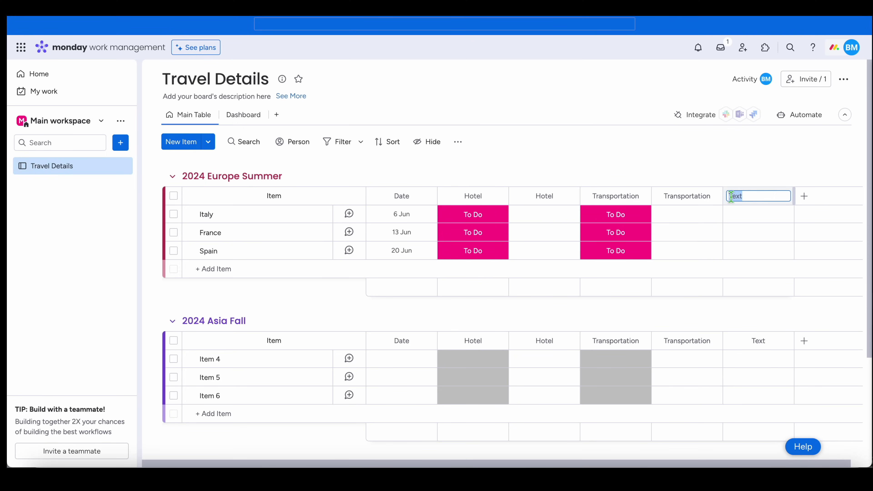
{"action": "type", "text": "Ca"}
{"action": "key", "text": "Return"}
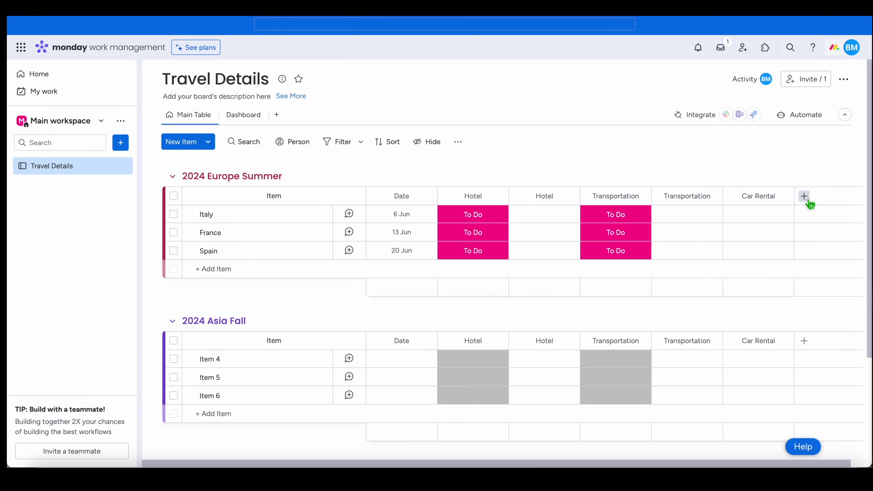
- Add another Text column named Activities
{"action": "left_click", "coordinate": [804, 198]}
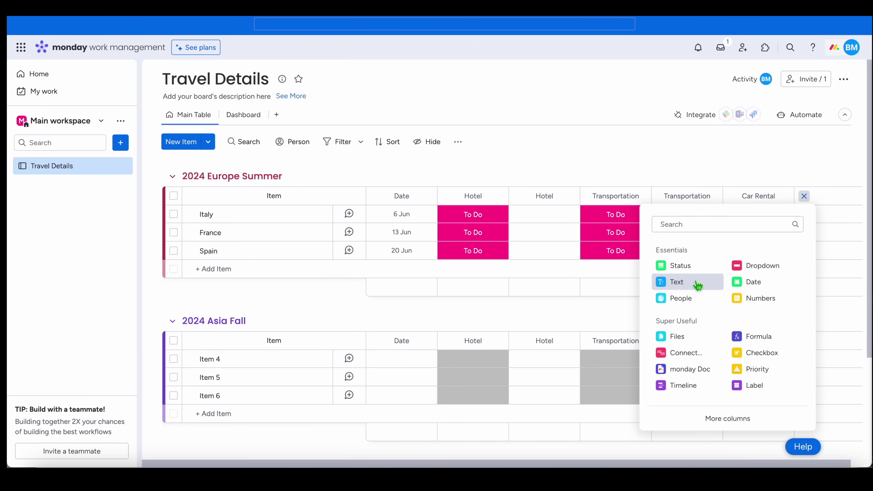
{"action": "left_click", "coordinate": [697, 284]}
{"action": "left_click", "coordinate": [797, 195]}
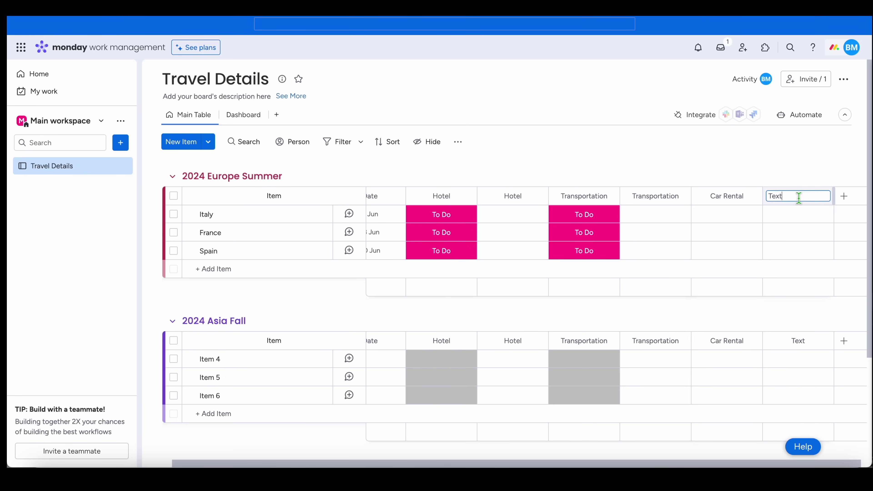
{"action": "type", "text": "Activities"}
{"action": "key", "text": "Return"}
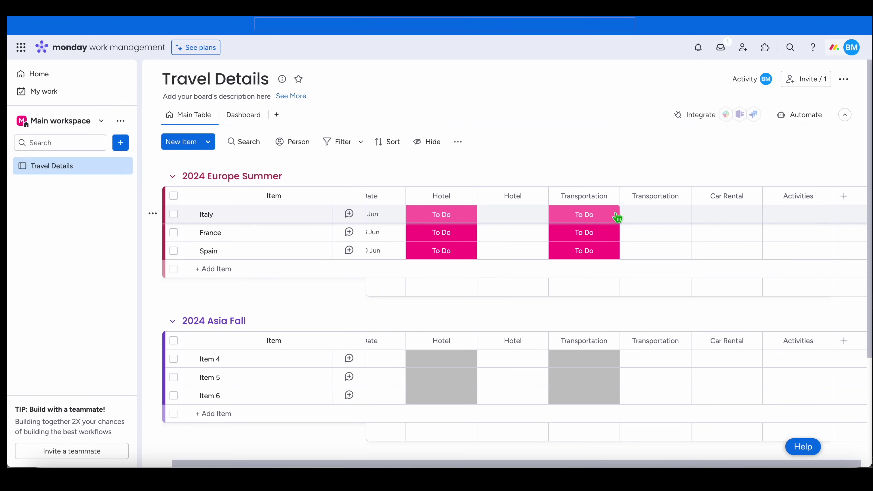
- Duplicate the Transportation status column, move it after Transportation, and name it Car Rental
{"action": "left_click", "coordinate": [610, 197]}
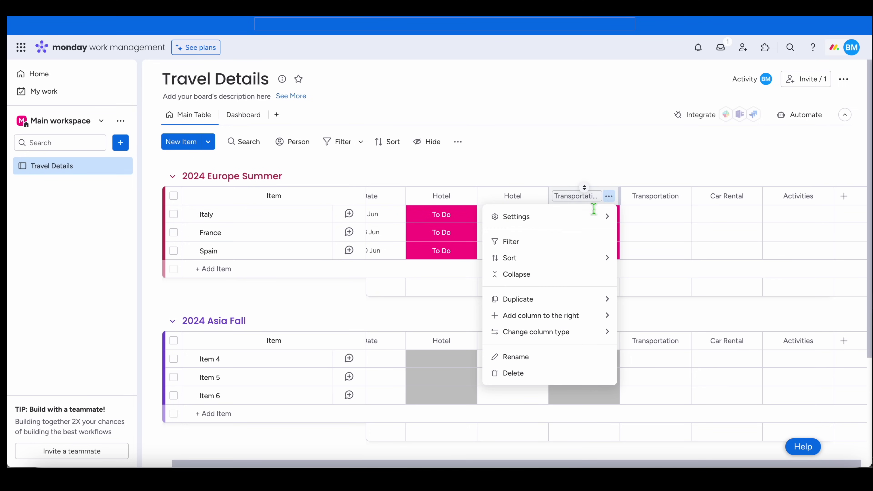
{"action": "mouse_move", "coordinate": [557, 300]}
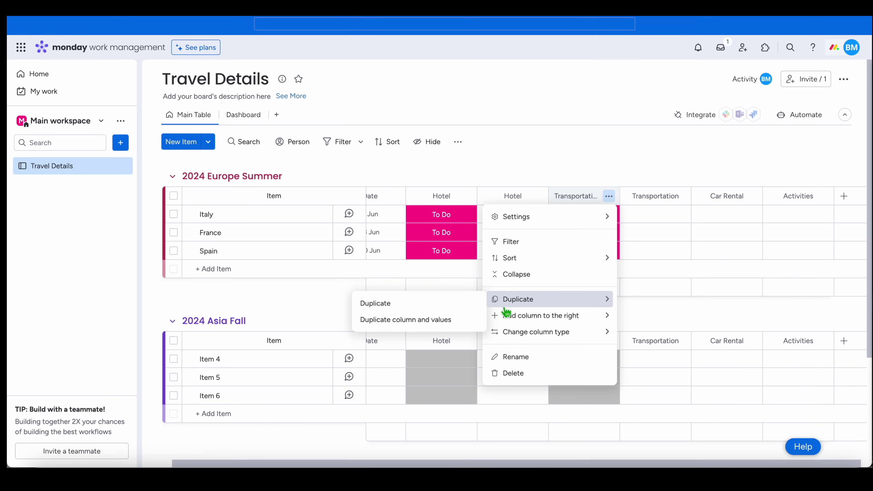
{"action": "left_click", "coordinate": [480, 305]}
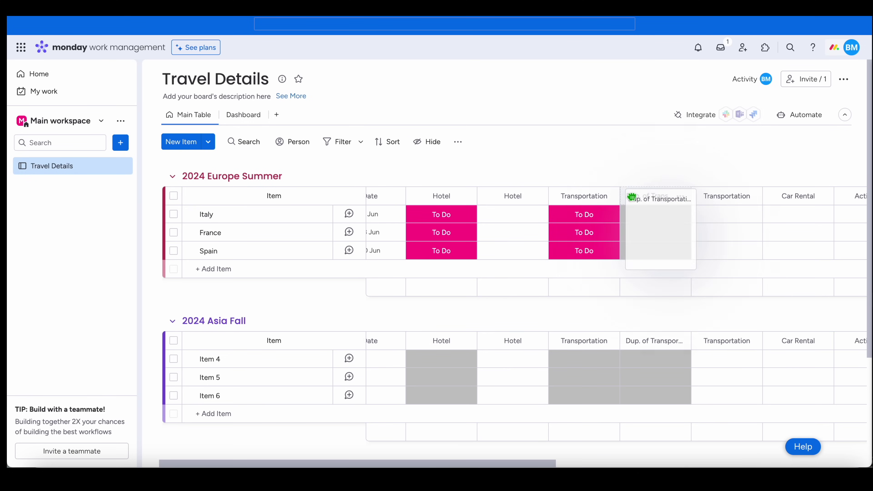
{"action": "left_click_drag", "start_coordinate": [625, 205], "coordinate": [756, 205]}
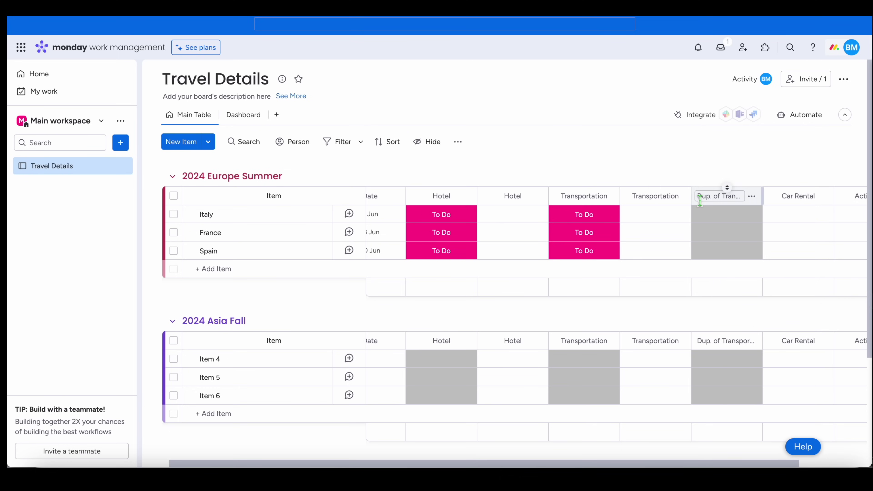
{"action": "left_click", "coordinate": [756, 198]}
{"action": "key", "text": "Home"}
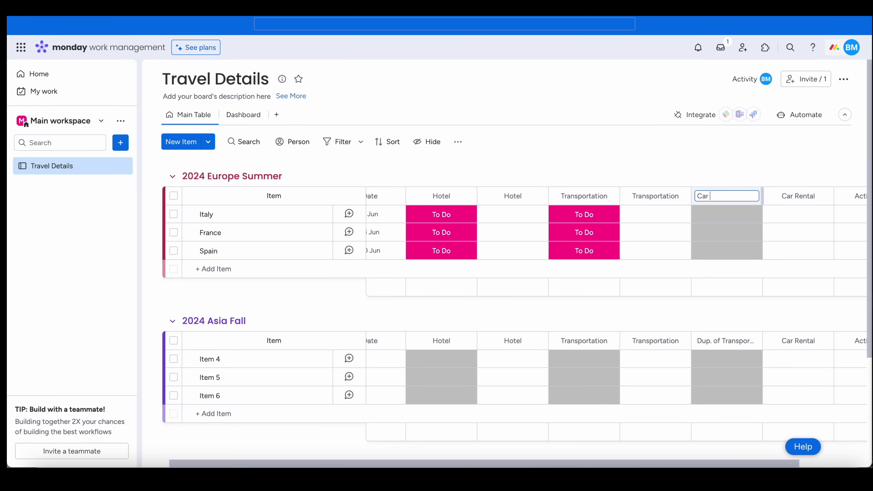
{"action": "key", "text": "Return"}
- Duplicate the Car Rental status column and name the copy Activities
{"action": "scroll", "coordinate": [741, 196], "scroll_direction": "right", "scroll_amount": 3}
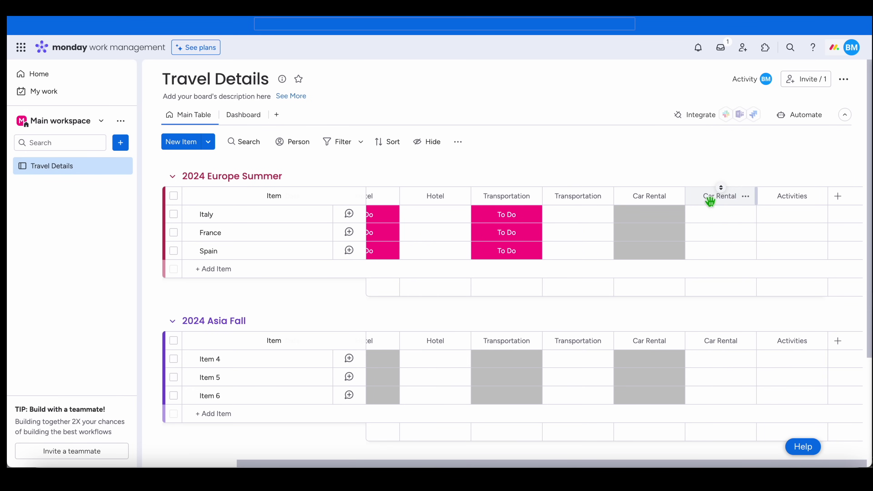
{"action": "left_click", "coordinate": [674, 197]}
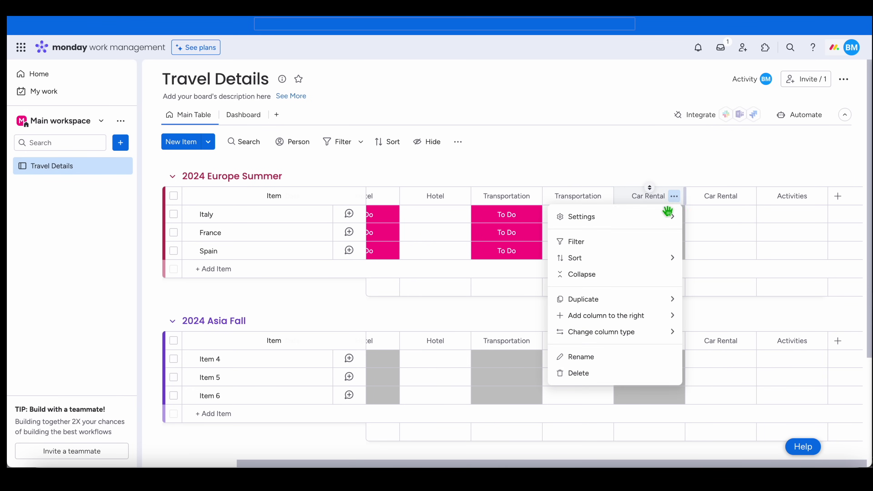
{"action": "mouse_move", "coordinate": [640, 304]}
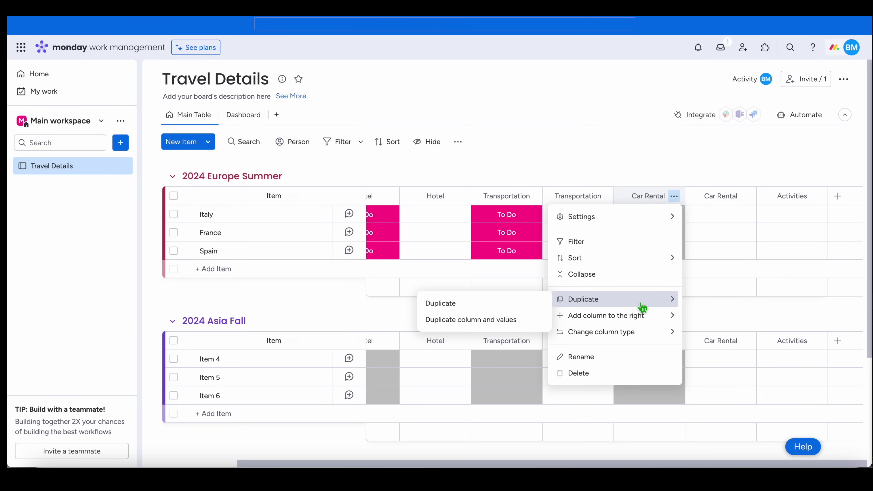
{"action": "left_click", "coordinate": [521, 307]}
{"action": "left_click", "coordinate": [733, 199]}
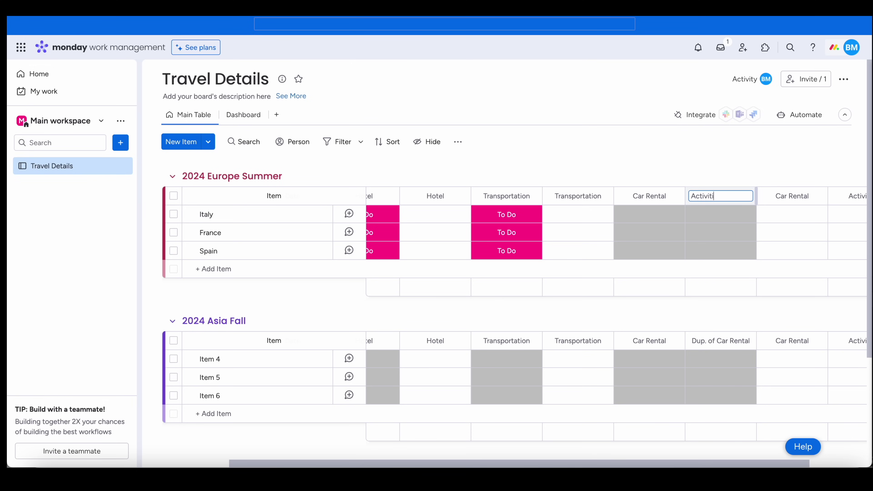
{"action": "key", "text": "Return"}
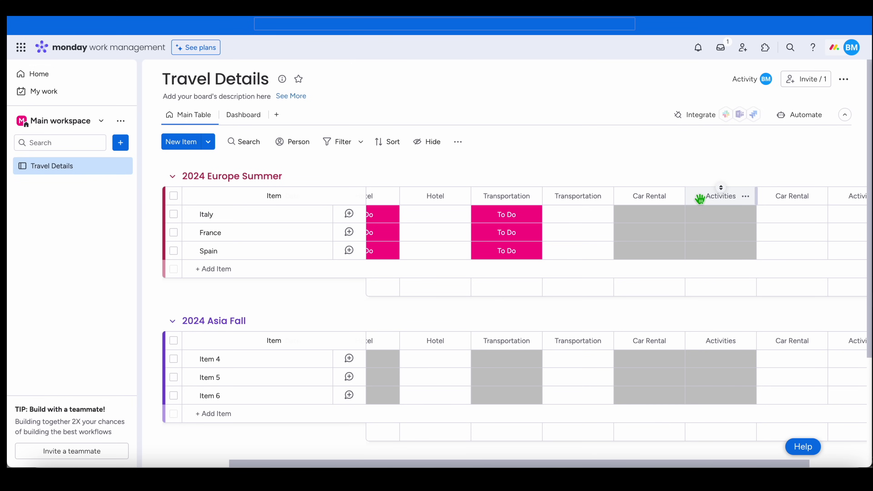
{"action": "left_click_drag", "start_coordinate": [699, 198], "coordinate": [702, 214]}
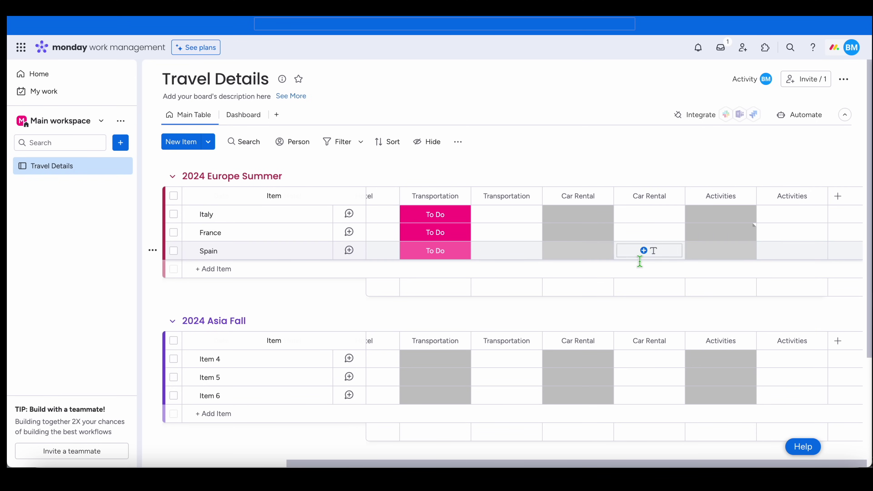
- Set Car Rental status to NA for Italy, To Do for France, NA for Spain
{"action": "left_click", "coordinate": [581, 223]}
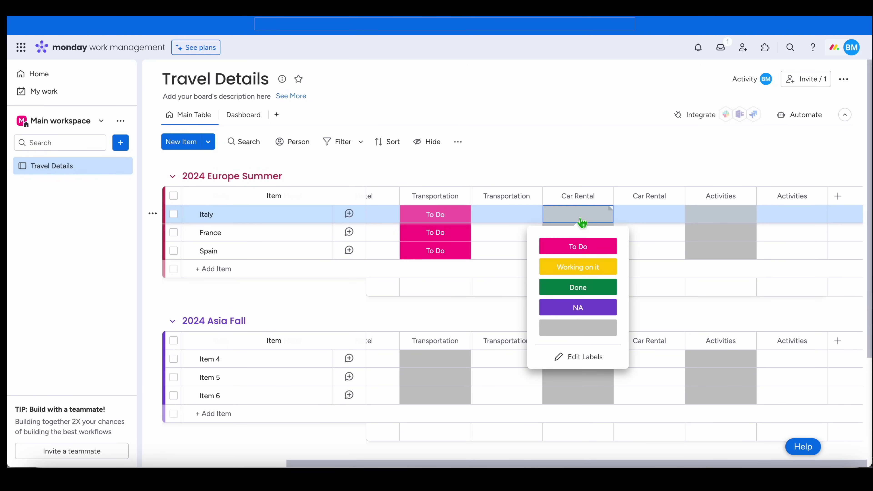
{"action": "left_click", "coordinate": [584, 312]}
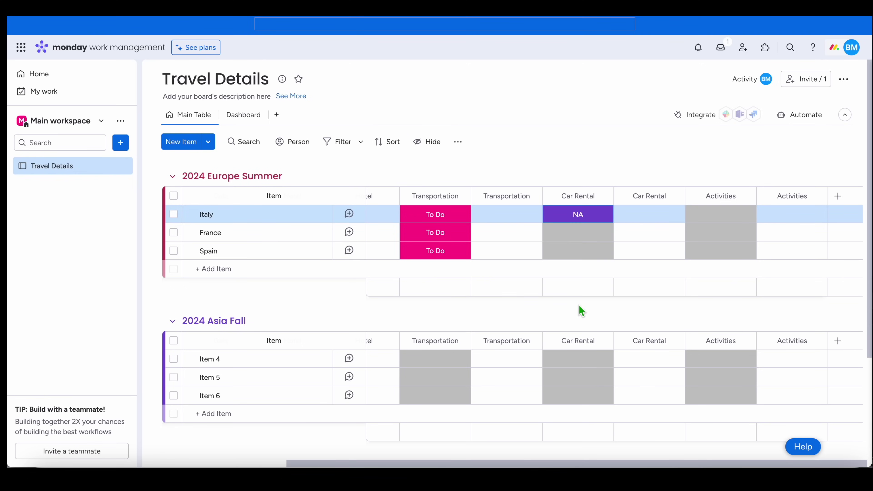
{"action": "left_click", "coordinate": [603, 238]}
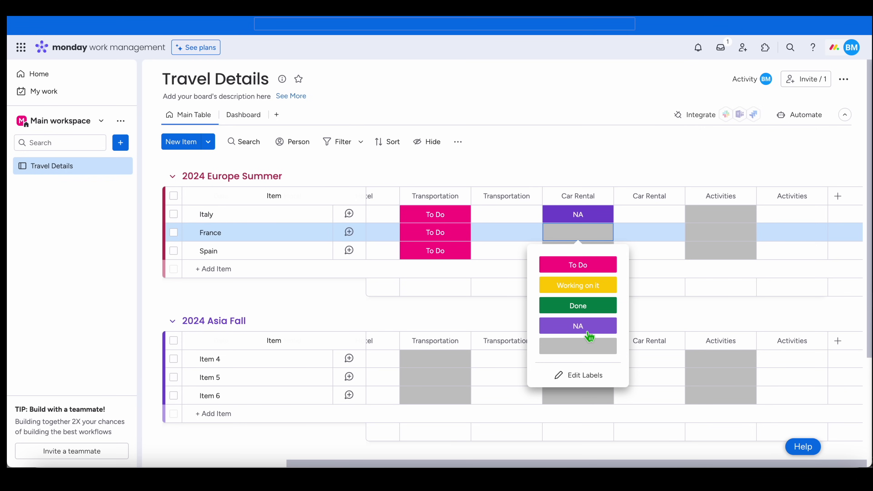
{"action": "left_click", "coordinate": [593, 265]}
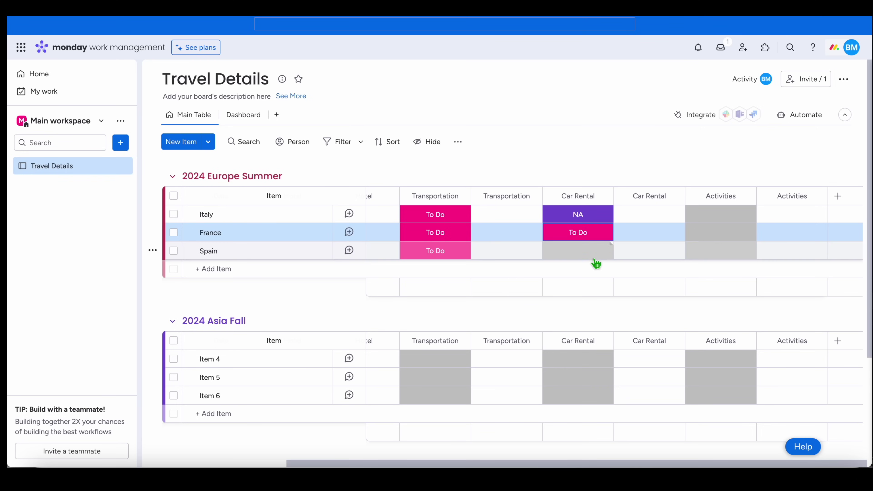
{"action": "left_click", "coordinate": [594, 256]}
{"action": "left_click", "coordinate": [588, 344]}
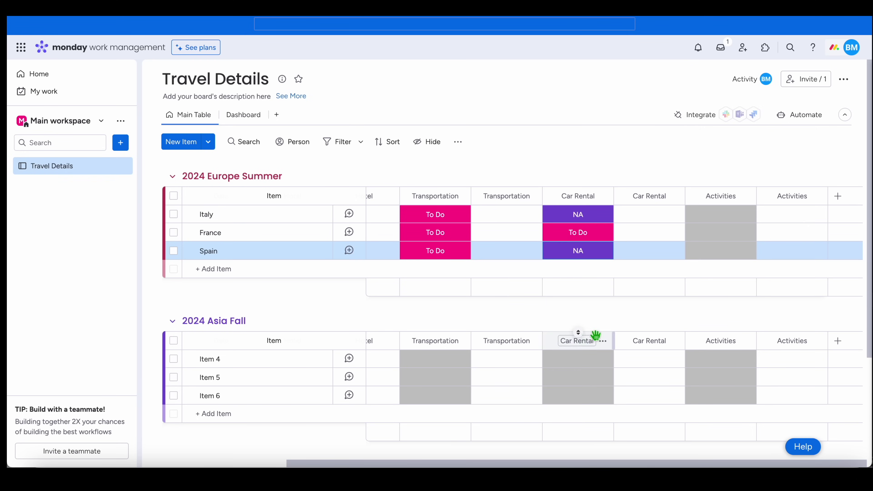
- Set Italy, France and Spain's Activities status to Working on it
{"action": "left_click", "coordinate": [727, 216]}
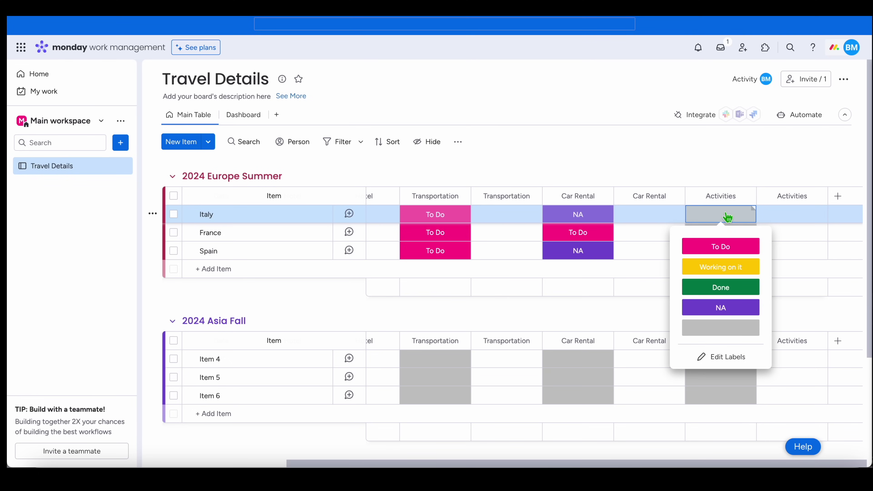
{"action": "left_click", "coordinate": [725, 267]}
{"action": "left_click", "coordinate": [731, 235]}
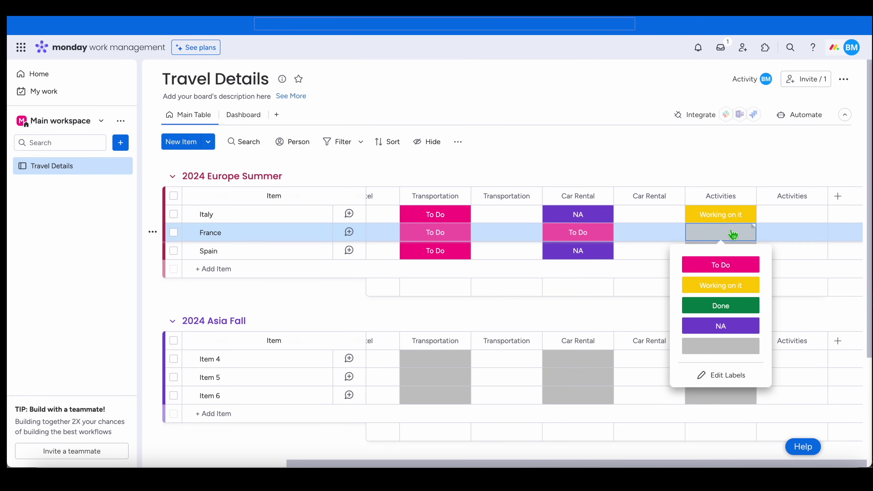
{"action": "left_click", "coordinate": [727, 286]}
{"action": "left_click", "coordinate": [732, 253]}
{"action": "left_click", "coordinate": [724, 304]}
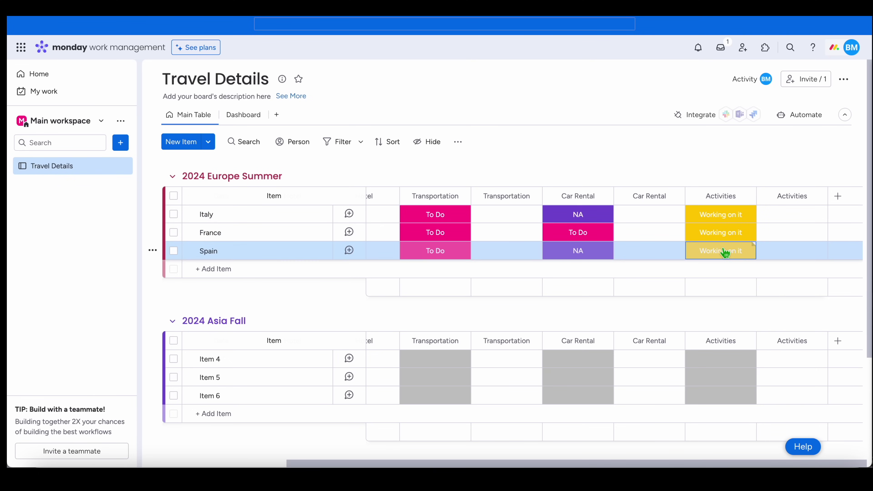
- Scroll the board left and back up to show the Date and Hotel columns
{"action": "scroll", "coordinate": [506, 241], "scroll_direction": "left", "scroll_amount": 5}
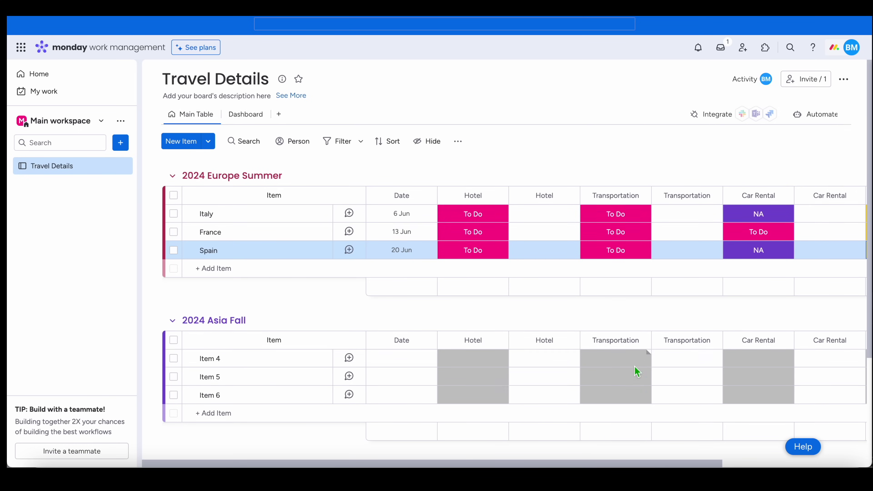
{"action": "scroll", "coordinate": [635, 370], "scroll_direction": "down", "scroll_amount": 3}
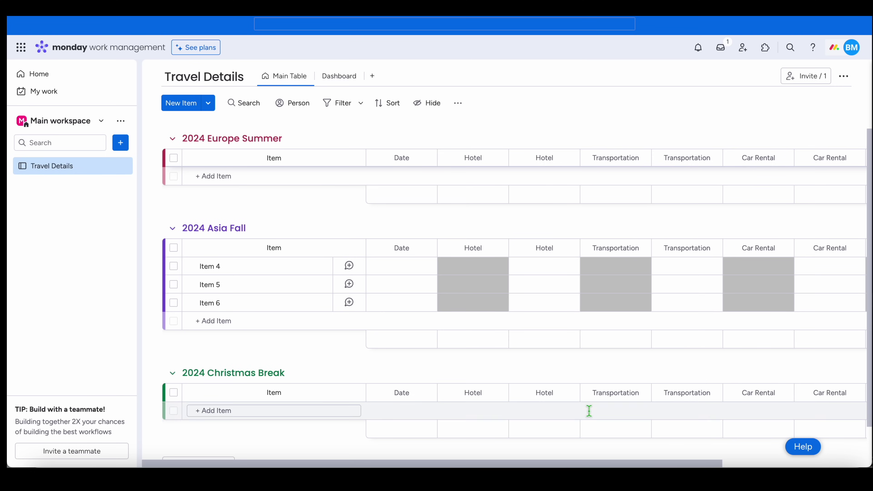
{"action": "scroll", "coordinate": [587, 412], "scroll_direction": "down", "scroll_amount": 1}
{"action": "scroll", "coordinate": [588, 415], "scroll_direction": "up", "scroll_amount": 5}
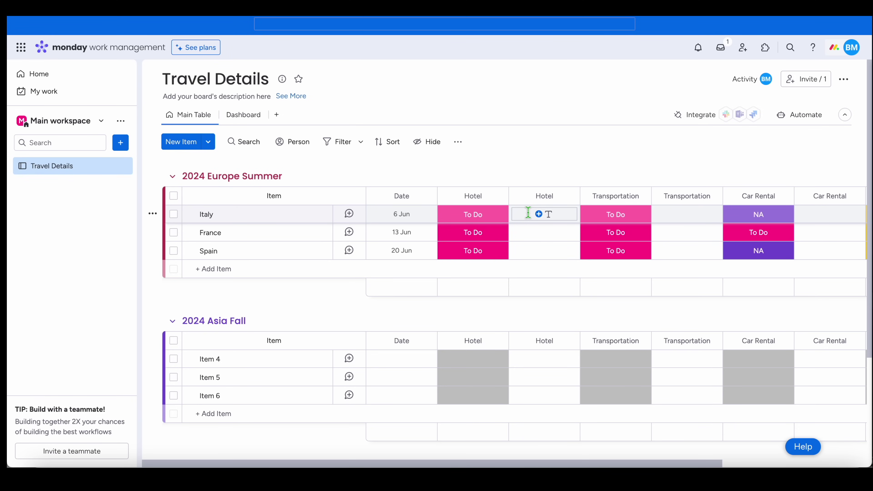
- Enter Hyatt booking references for Italy and Spain and a Booking reference for France
{"action": "left_click", "coordinate": [560, 217]}
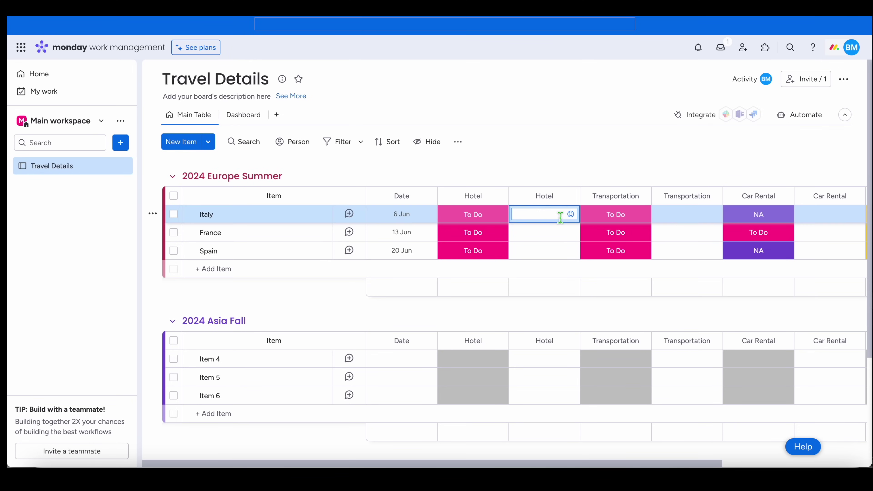
{"action": "left_click", "coordinate": [568, 231]}
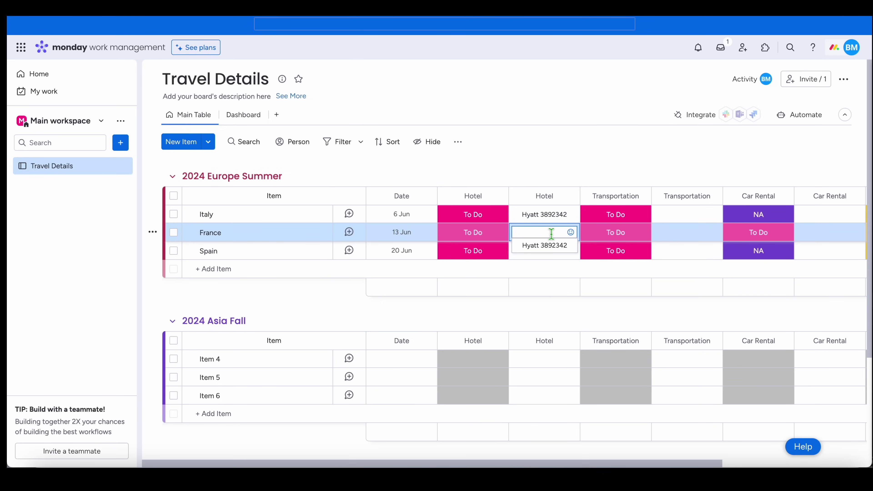
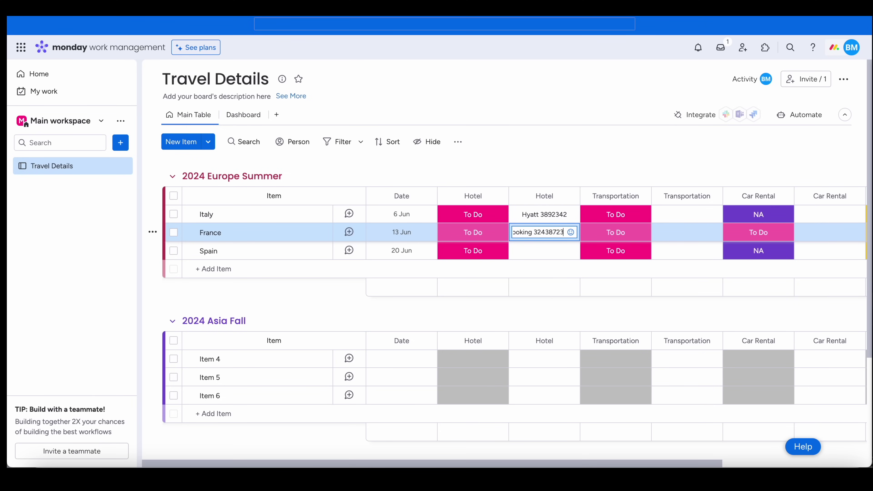
{"action": "left_click", "coordinate": [555, 250]}
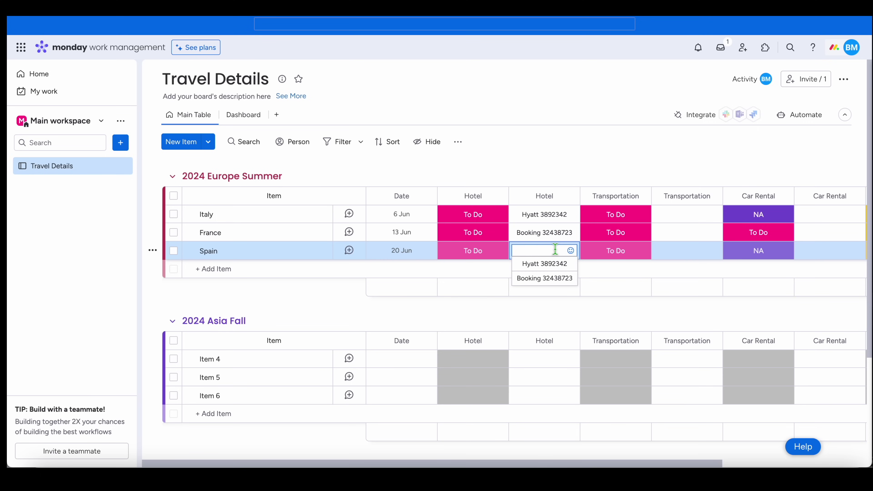
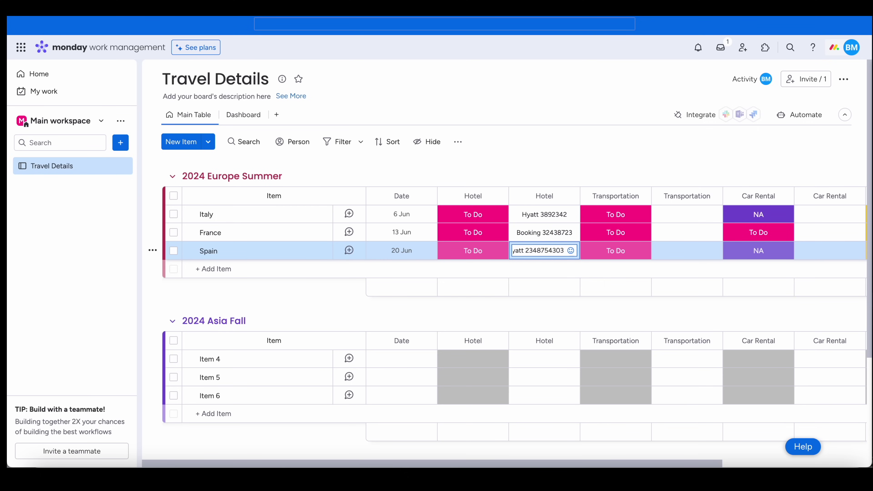
{"action": "key", "text": "Return"}
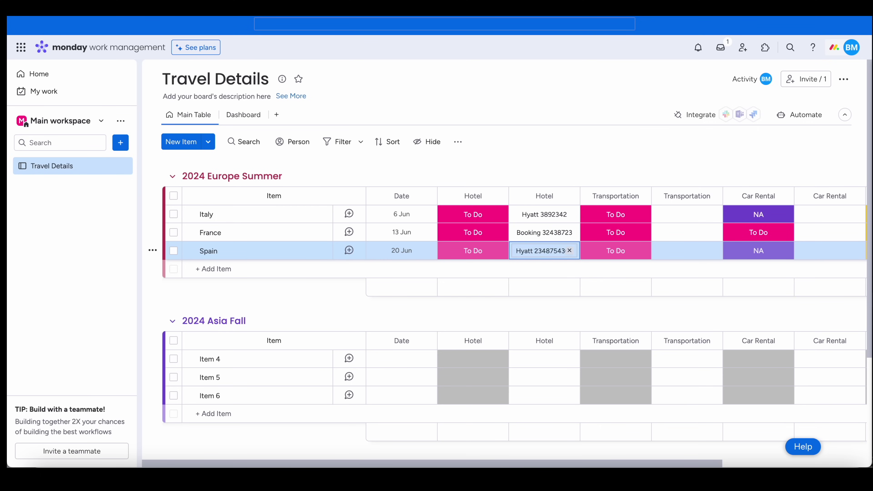
- Enter Italy's KLM booking code in the second Transportation column and re-confirm Italy's hotel entry
{"action": "left_click", "coordinate": [691, 215]}
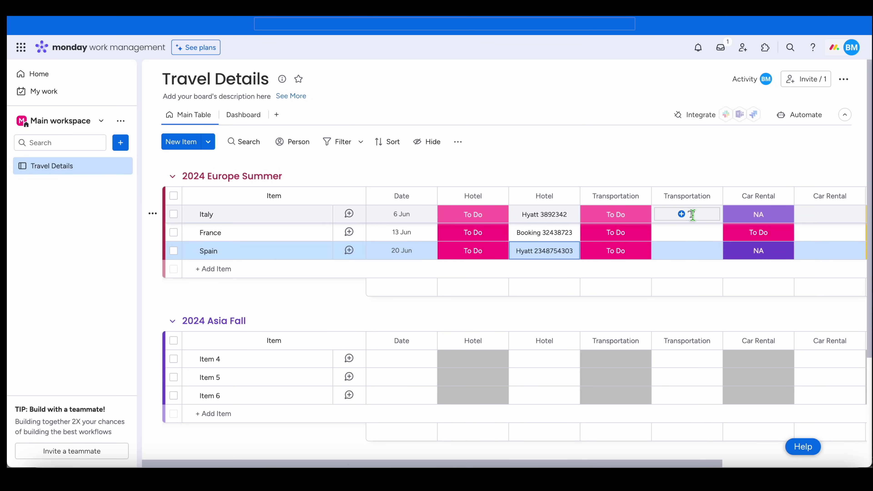
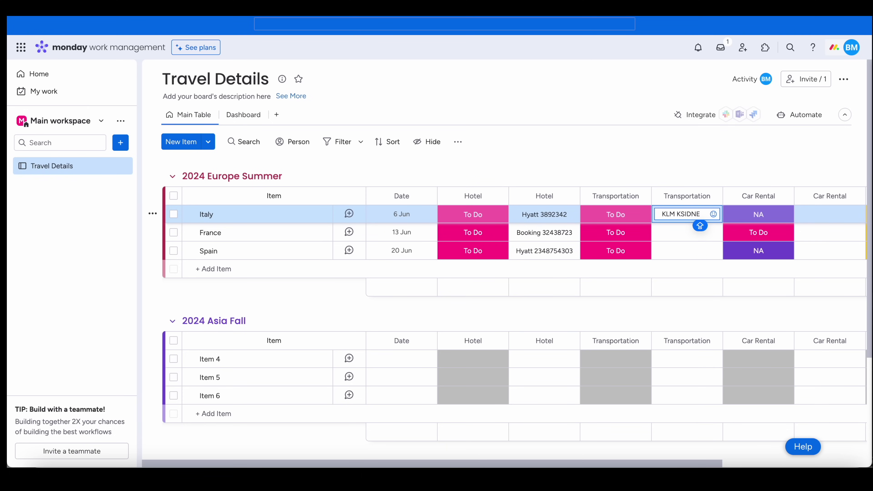
{"action": "key", "text": "Return"}
{"action": "left_click", "coordinate": [682, 232]}
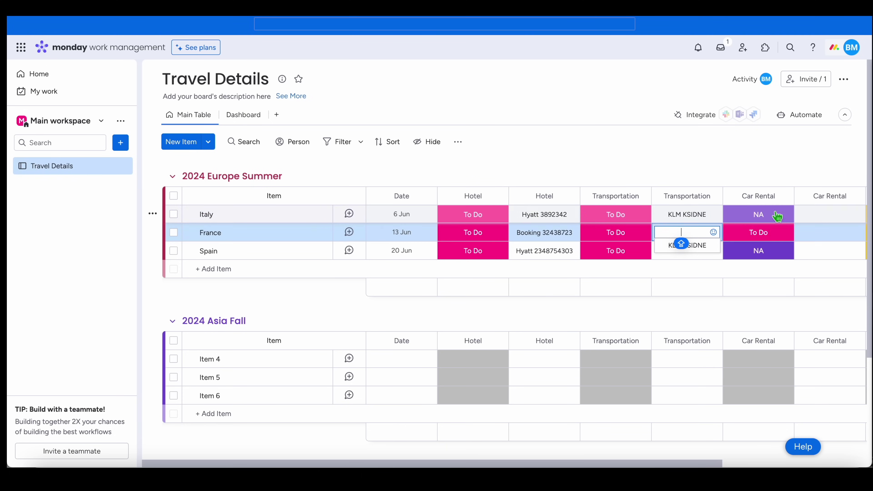
{"action": "left_click", "coordinate": [544, 214]}
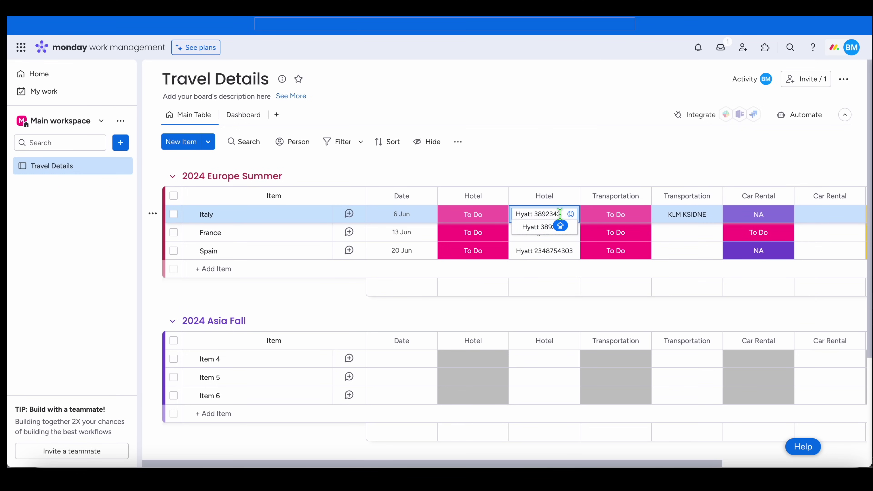
{"action": "key", "text": "Return"}
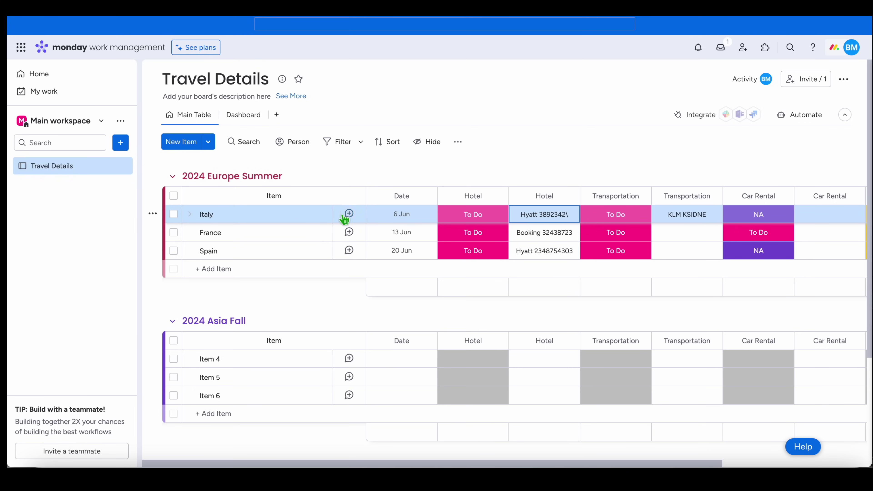
- Write an Italy update: 'Booked a hotel near the airport because we are arriving late.'
{"action": "left_click", "coordinate": [349, 214]}
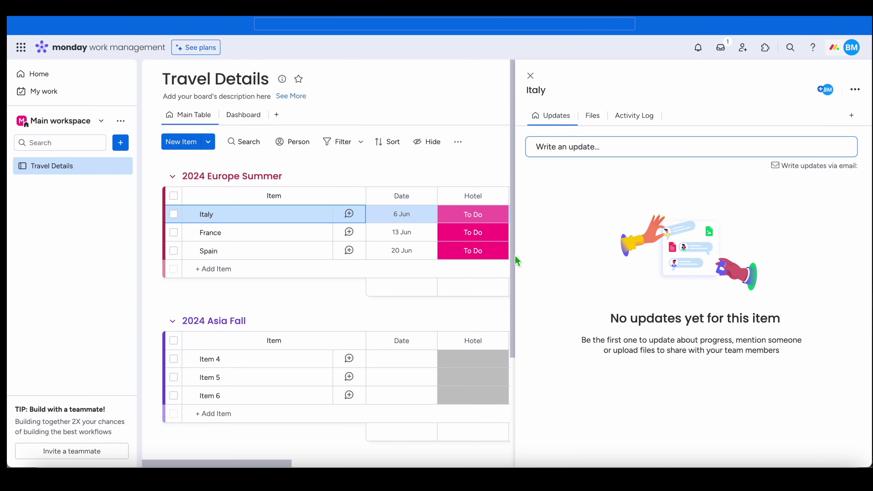
{"action": "left_click", "coordinate": [561, 149]}
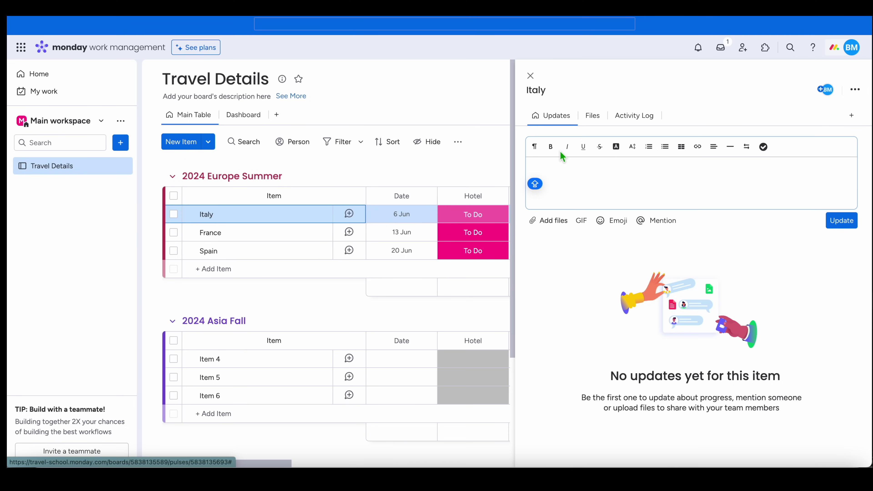
{"action": "type", "text": "Booked a hotel ne"}
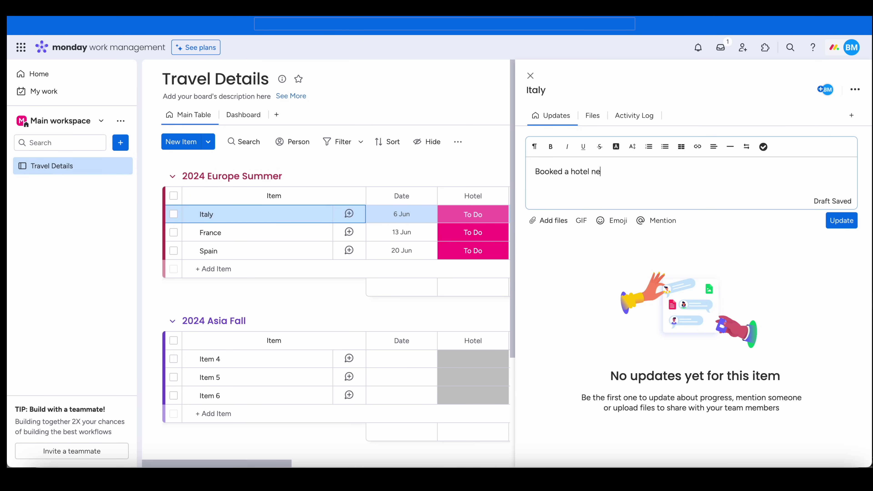
{"action": "type", "text": "ar the airport because we are arr"}
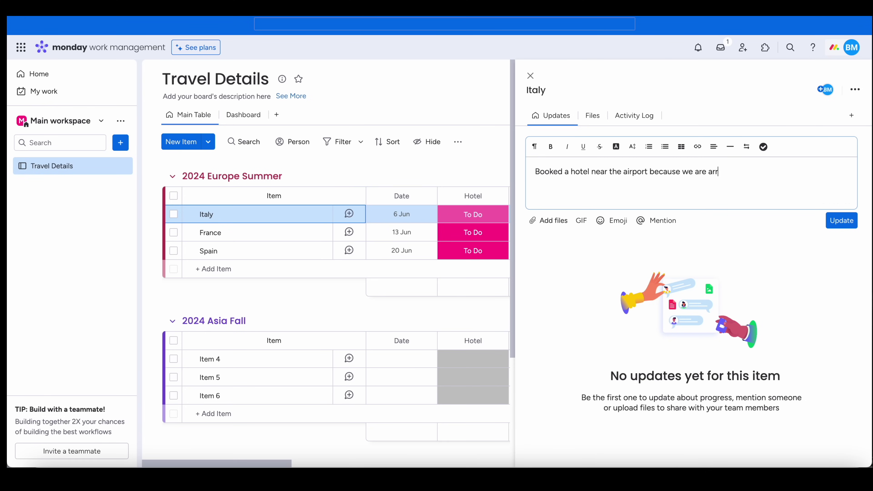
{"action": "type", "text": "iving late."}
- Attach Hyatt Confirmation.png from the computer and post the update
{"action": "left_click", "coordinate": [570, 230]}
{"action": "left_click", "coordinate": [556, 241]}
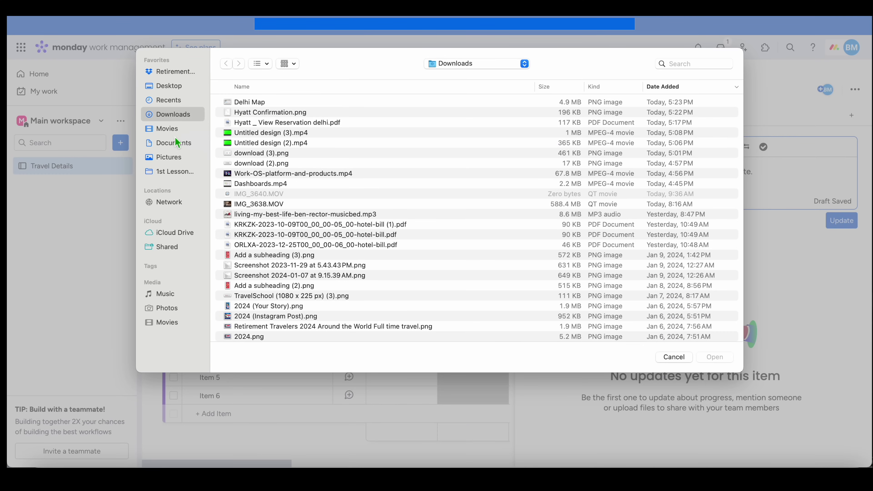
{"action": "left_click", "coordinate": [272, 115]}
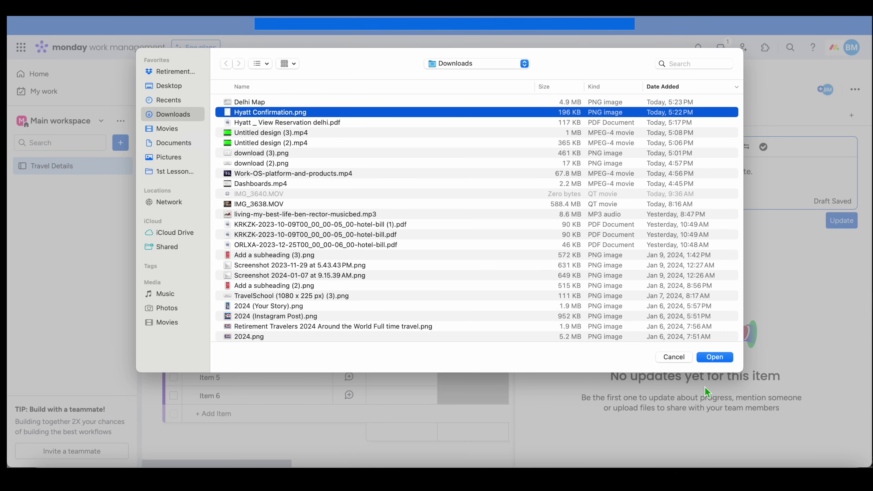
{"action": "left_click", "coordinate": [706, 359]}
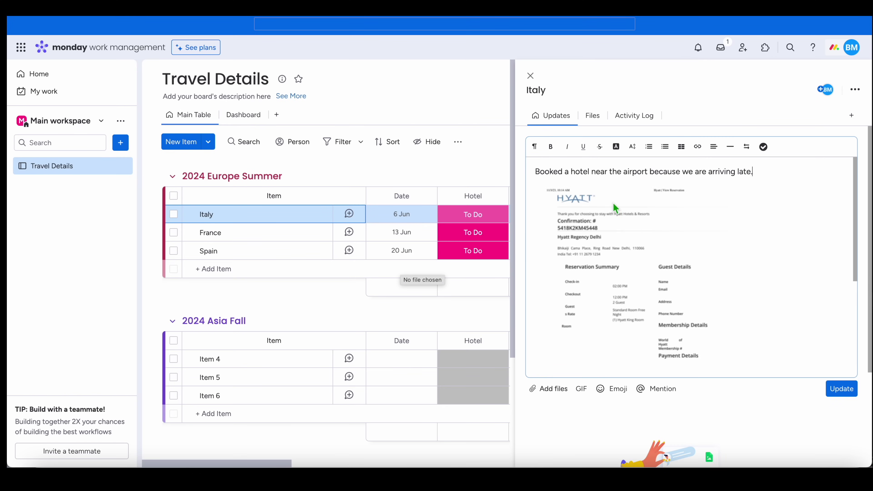
{"action": "left_click", "coordinate": [842, 392]}
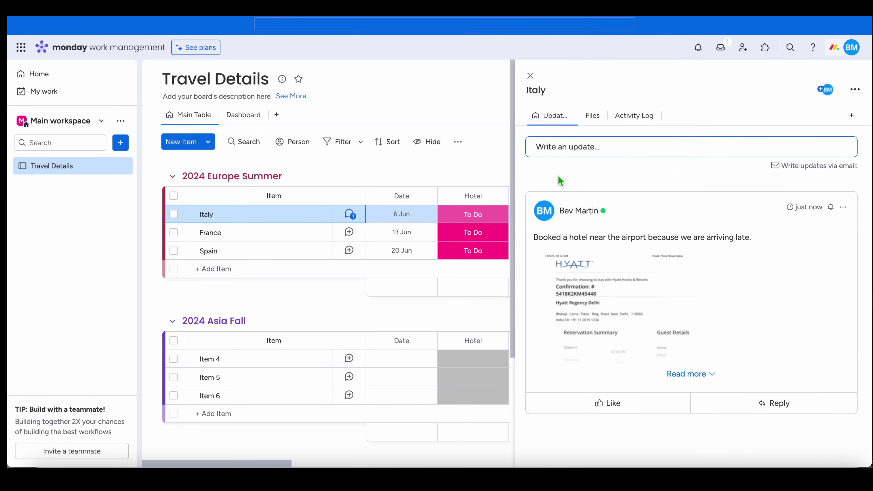
- Start a new Italy update, upload Delhi Map.png from the computer, and post it
{"action": "left_click", "coordinate": [549, 147]}
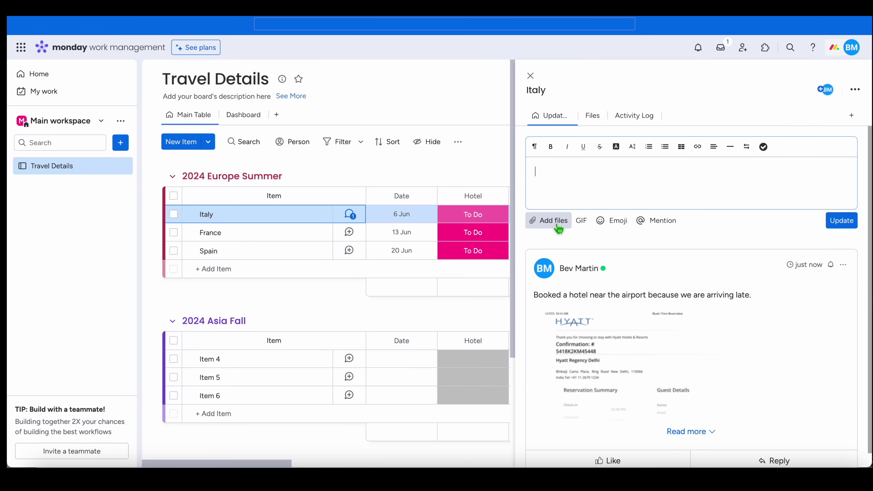
{"action": "left_click", "coordinate": [558, 226]}
{"action": "left_click", "coordinate": [559, 251]}
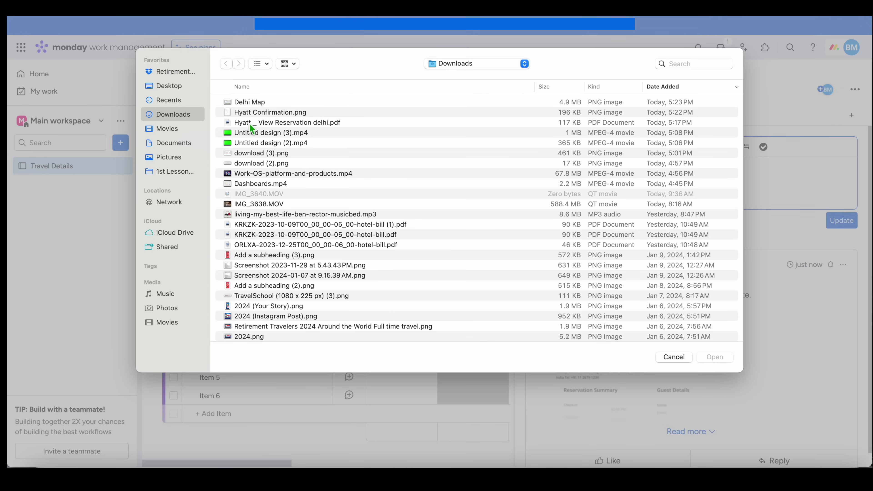
{"action": "left_click", "coordinate": [261, 103]}
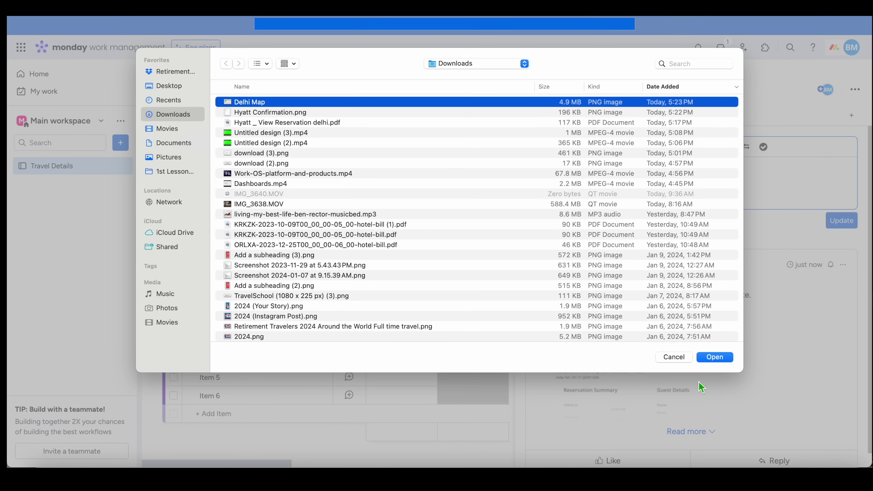
{"action": "left_click", "coordinate": [704, 360]}
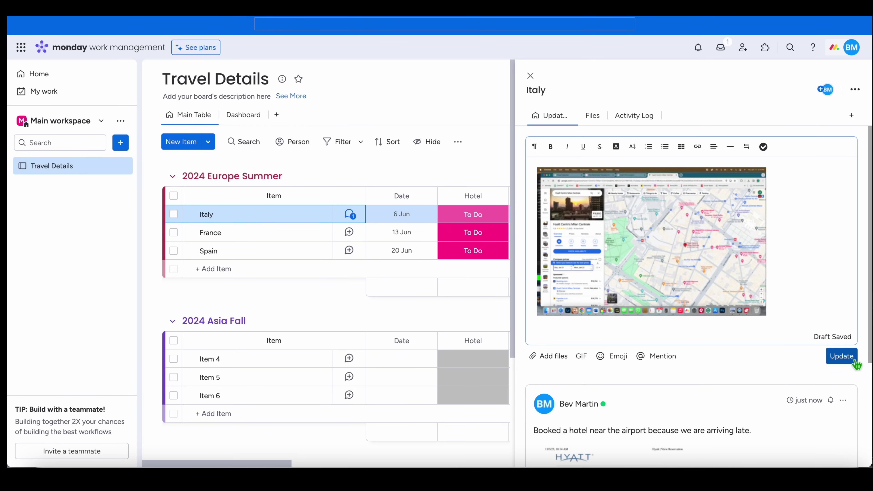
{"action": "left_click", "coordinate": [854, 361]}
- Begin a third Italy update and scroll through the Turin Chocolate Tour blog post
{"action": "left_click", "coordinate": [574, 147]}
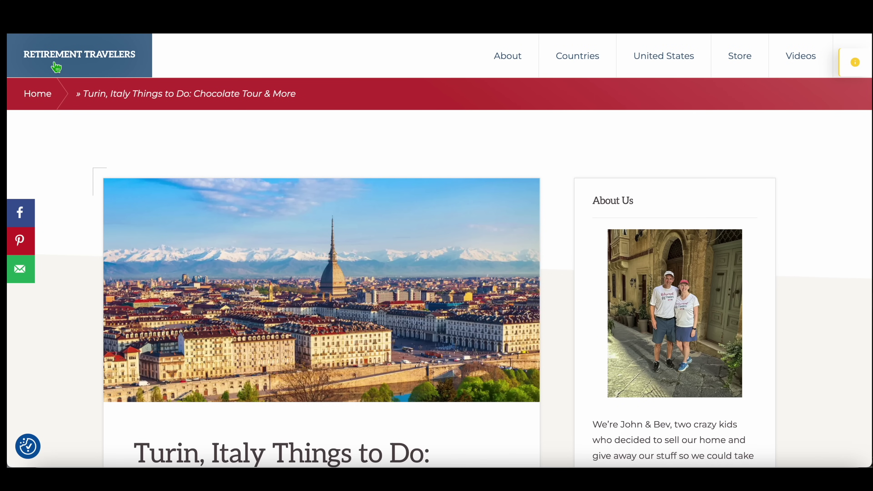
{"action": "scroll", "coordinate": [265, 299], "scroll_direction": "down", "scroll_amount": 10}
{"action": "scroll", "coordinate": [266, 299], "scroll_direction": "down", "scroll_amount": 15}
{"action": "scroll", "coordinate": [265, 299], "scroll_direction": "up", "scroll_amount": 6}
{"action": "scroll", "coordinate": [265, 299], "scroll_direction": "up", "scroll_amount": 15}
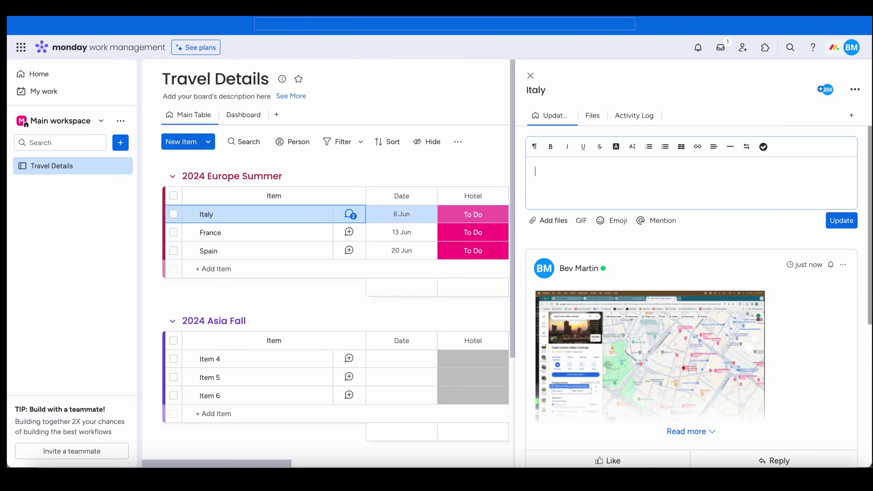
- Post 'Best Blog Turin!' with the pasted blog link on Italy, then close the item panel
{"action": "type", "text": "Best Blog Tu"}
{"action": "type", "text": "rin!"}
{"action": "type", "text": "https://retirementtravelers.com/the-most-delicious-turin-attractions"}
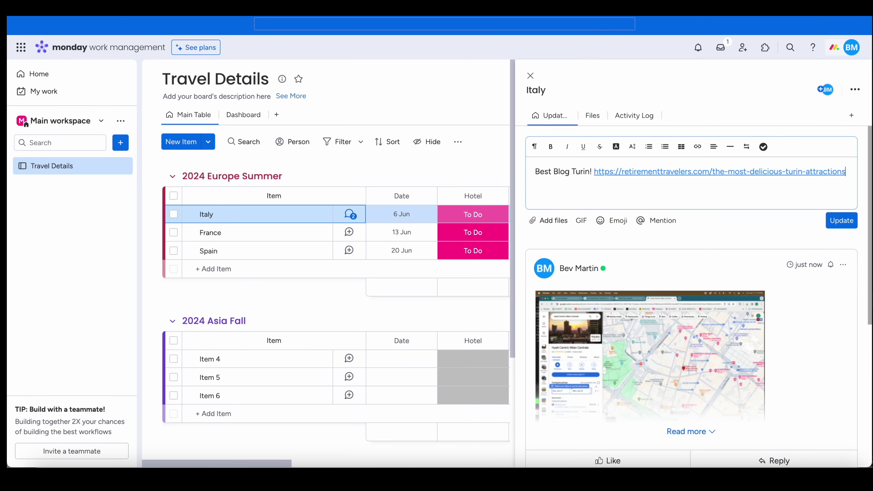
{"action": "left_click", "coordinate": [841, 220]}
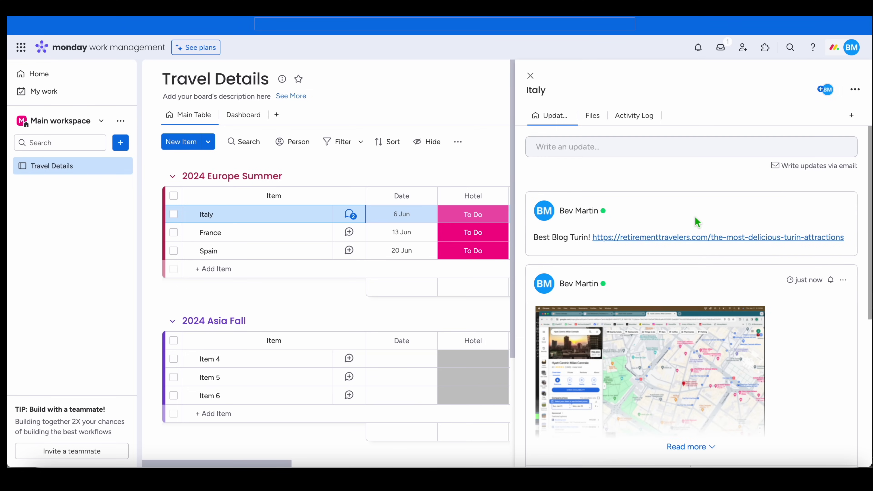
{"action": "scroll", "coordinate": [604, 330], "scroll_direction": "down", "scroll_amount": 8}
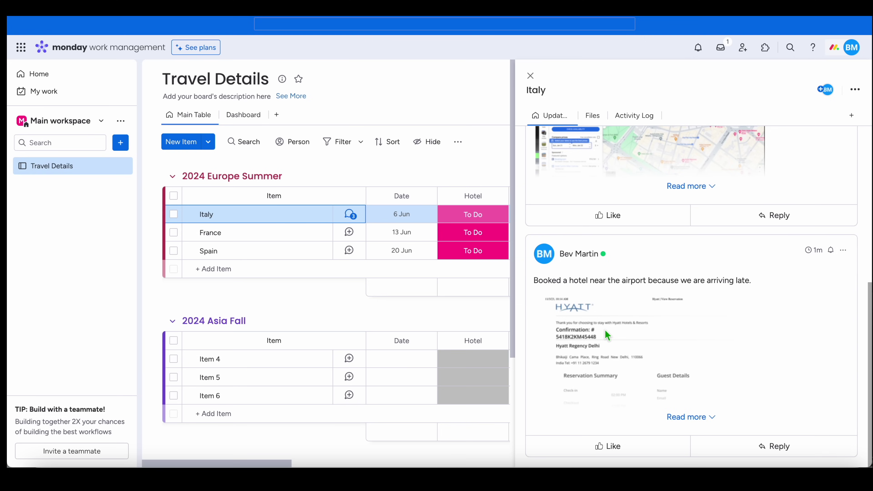
{"action": "scroll", "coordinate": [604, 329], "scroll_direction": "up", "scroll_amount": 5}
{"action": "left_click", "coordinate": [530, 75]}
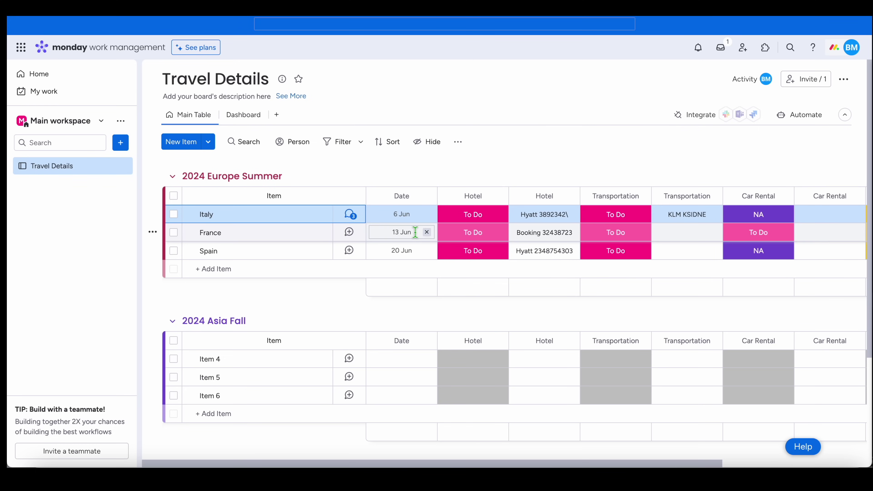
{"action": "scroll", "coordinate": [421, 277], "scroll_direction": "down", "scroll_amount": 2}
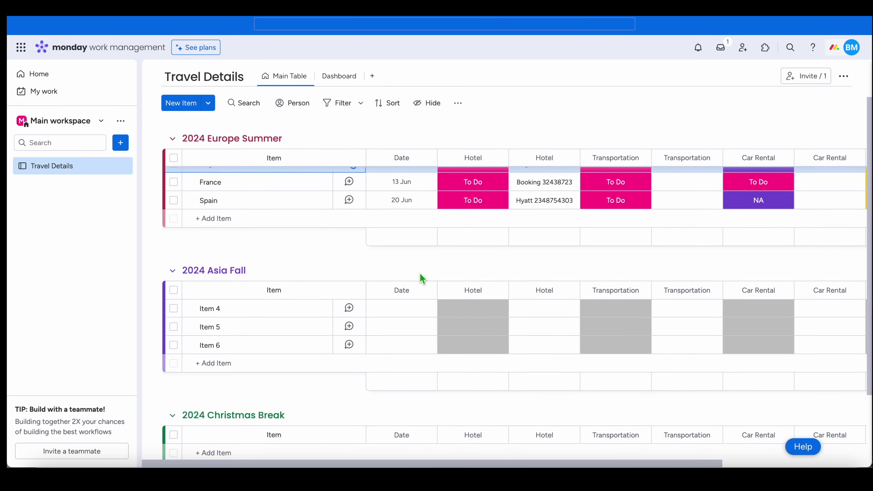
{"action": "scroll", "coordinate": [419, 275], "scroll_direction": "up", "scroll_amount": 2}
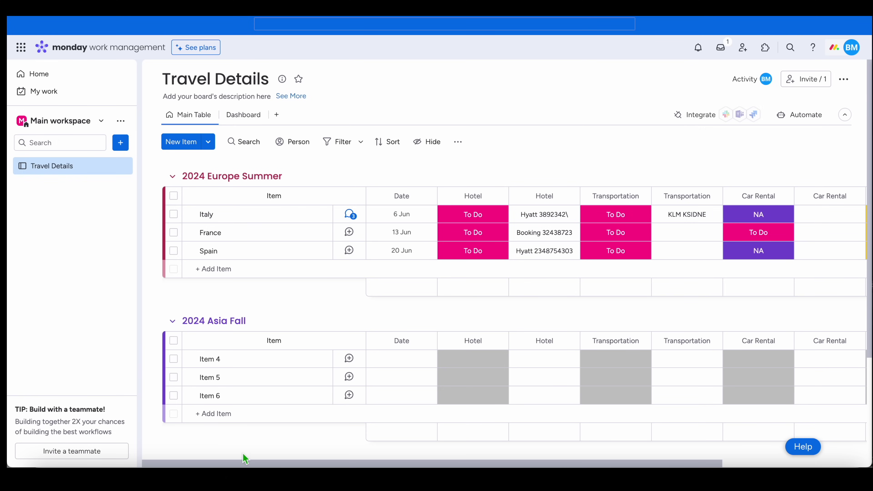
{"action": "mouse_move", "coordinate": [152, 181]}
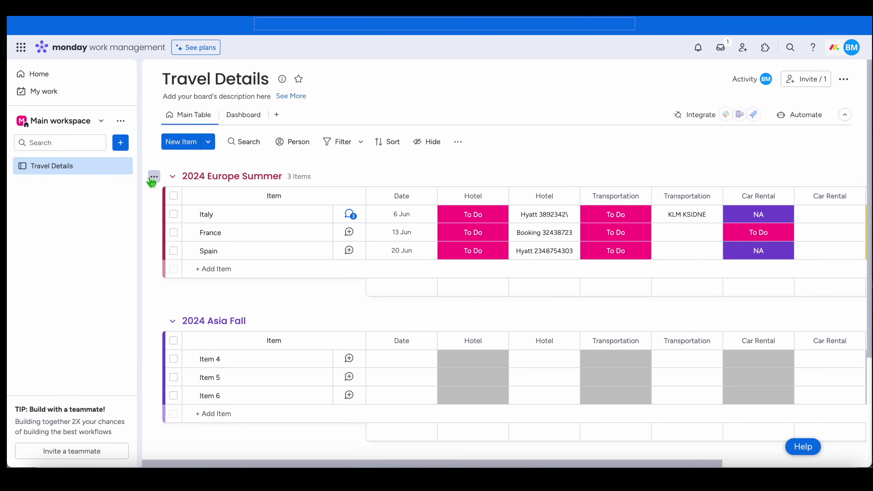
- Add a board named New Board to the workspace with default settings
{"action": "left_click", "coordinate": [121, 143]}
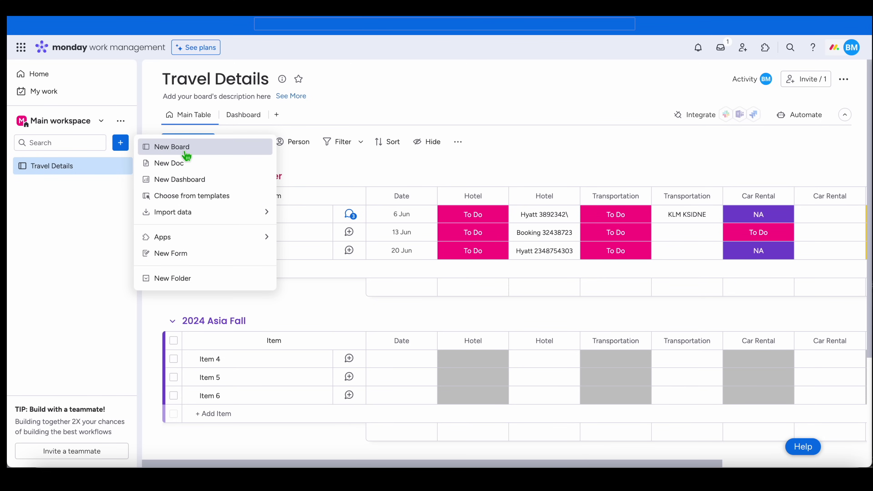
{"action": "left_click", "coordinate": [186, 151]}
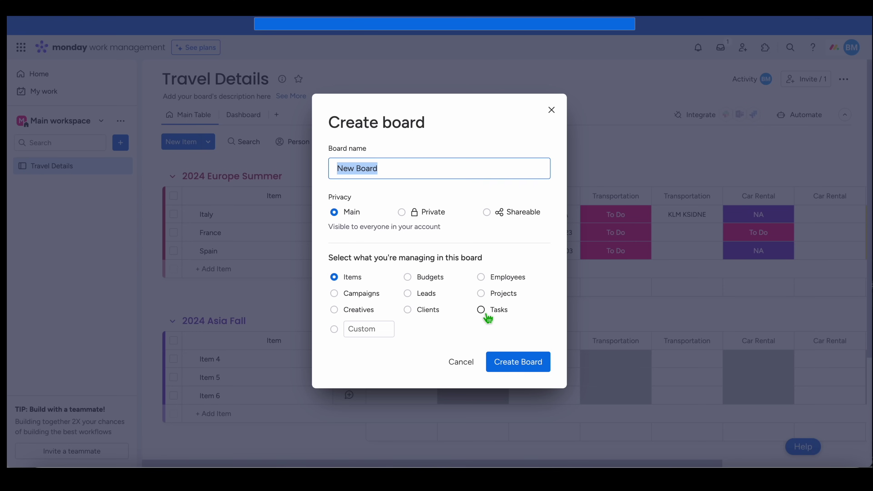
{"action": "left_click", "coordinate": [522, 370]}
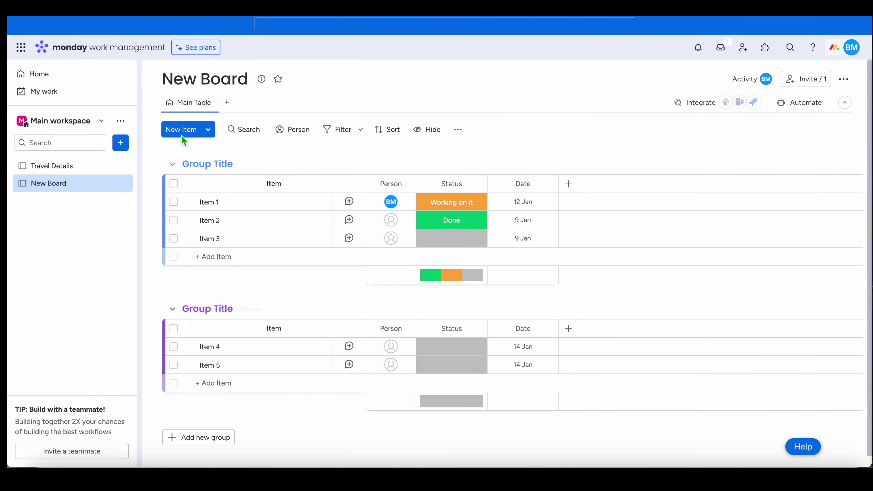
- Rename the board from New Board to Flights
{"action": "left_click", "coordinate": [249, 79]}
{"action": "left_click_drag", "start_coordinate": [249, 79], "coordinate": [162, 84]}
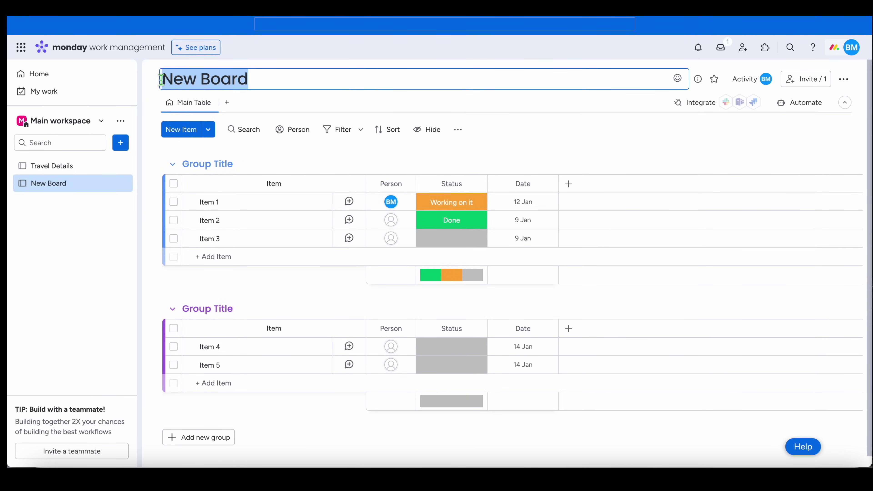
{"action": "type", "text": "Flights"}
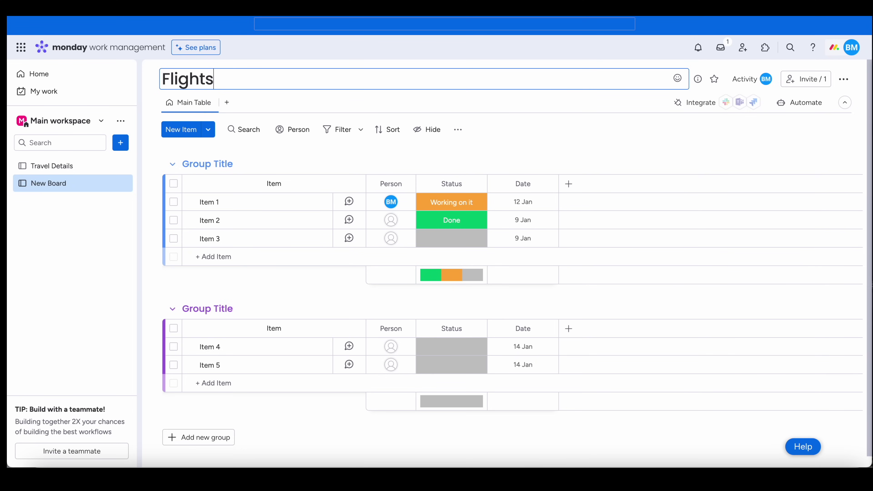
{"action": "key", "text": "Return"}
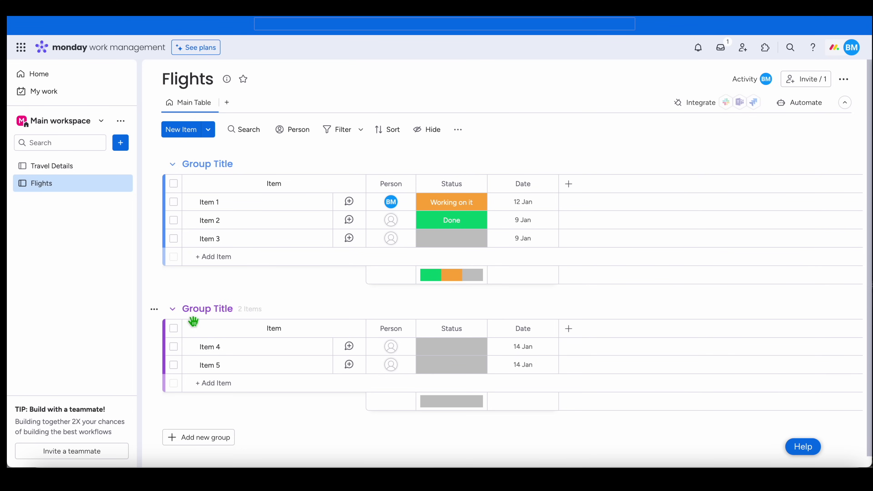
- Delete the board's second group
{"action": "left_click", "coordinate": [154, 309]}
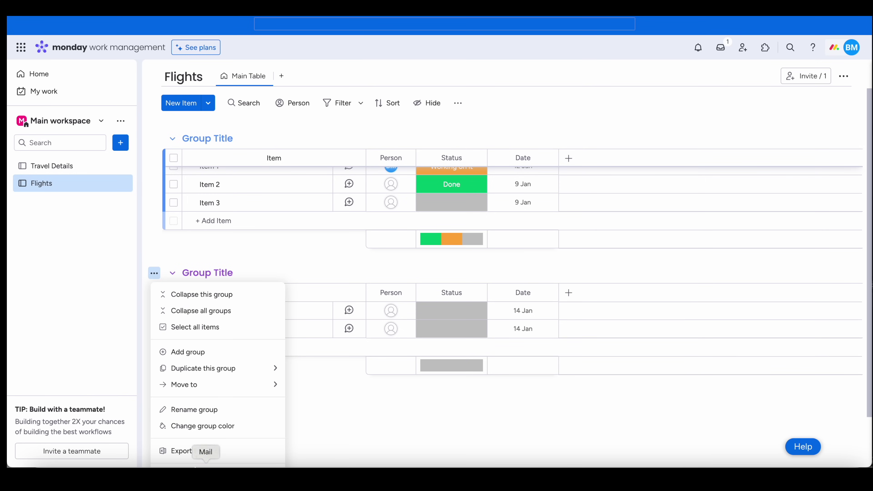
{"action": "scroll", "coordinate": [214, 370], "scroll_direction": "down", "scroll_amount": 2}
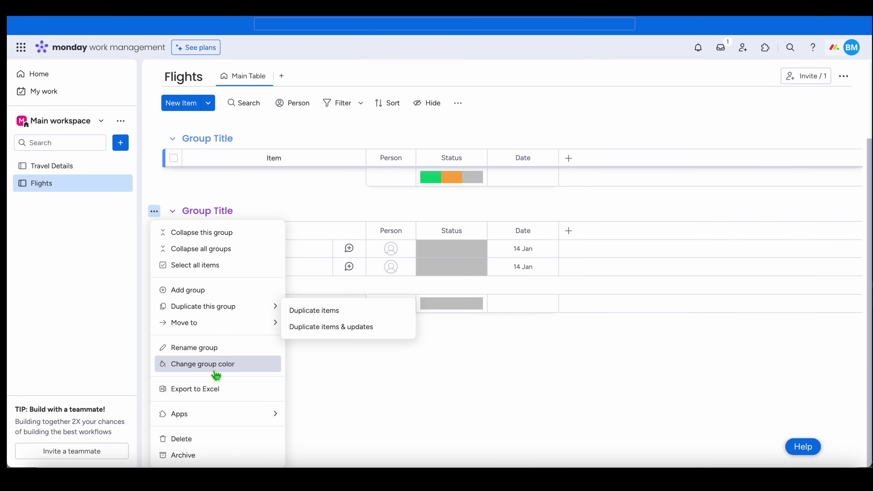
{"action": "left_click", "coordinate": [207, 439]}
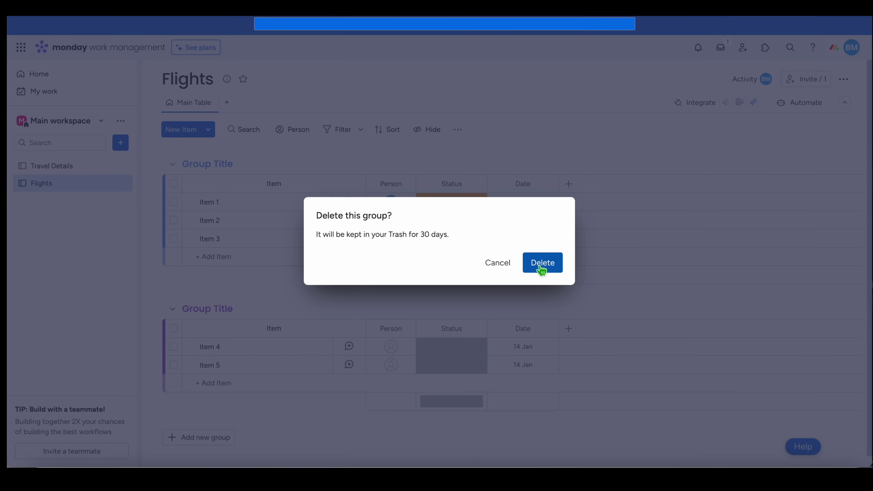
{"action": "left_click", "coordinate": [542, 263]}
- Rename the remaining group to Flights and give it a new colour
{"action": "left_click", "coordinate": [217, 165]}
{"action": "left_click_drag", "start_coordinate": [268, 166], "coordinate": [199, 165]}
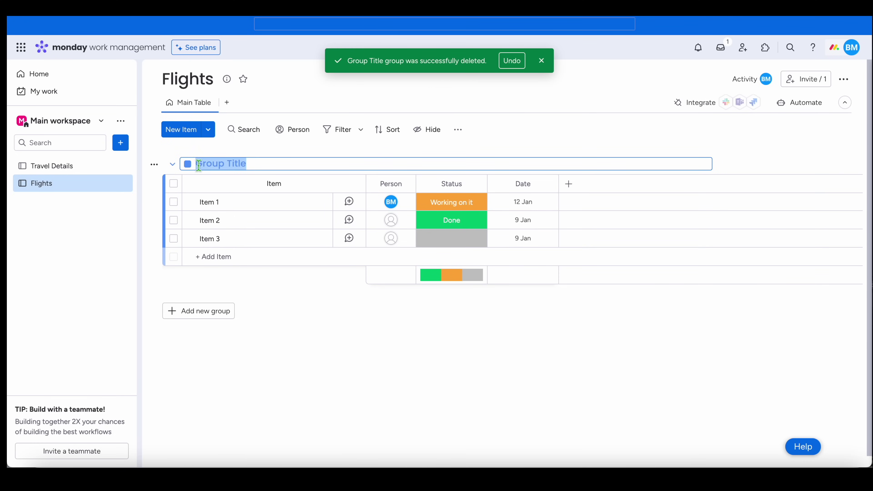
{"action": "type", "text": "Flights"}
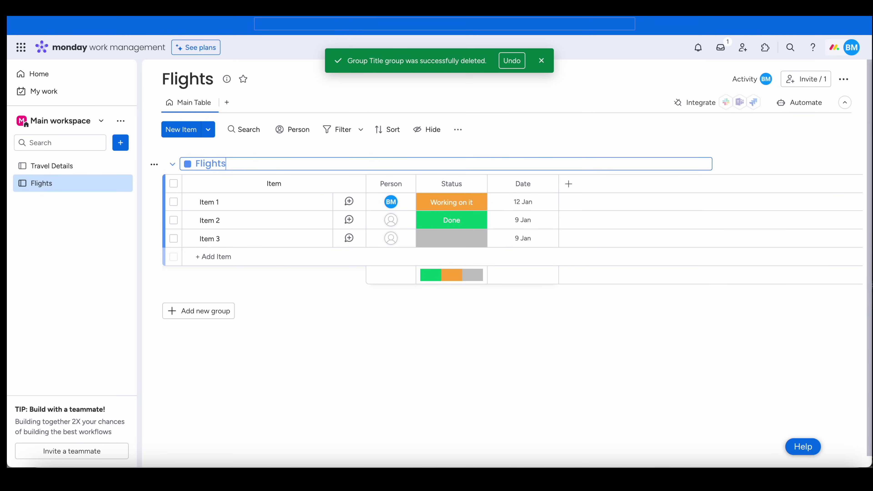
{"action": "key", "text": "Return"}
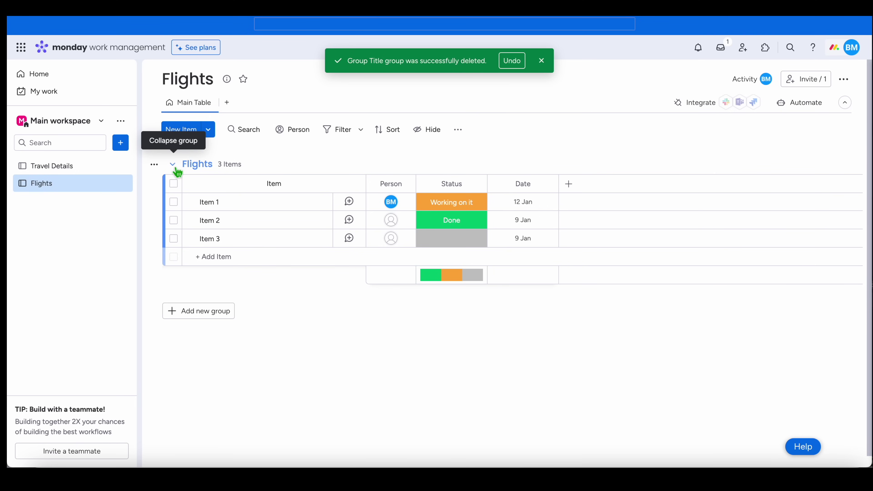
{"action": "left_click", "coordinate": [195, 165]}
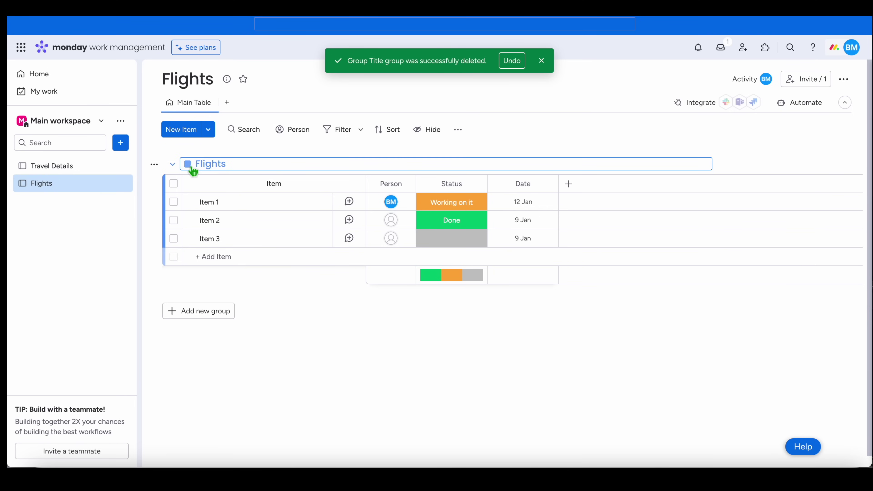
{"action": "left_click", "coordinate": [188, 164]}
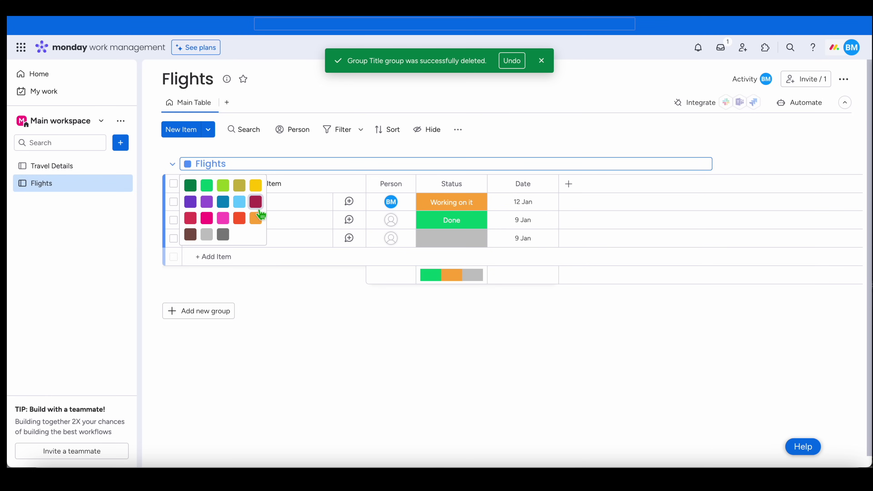
{"action": "left_click", "coordinate": [223, 202]}
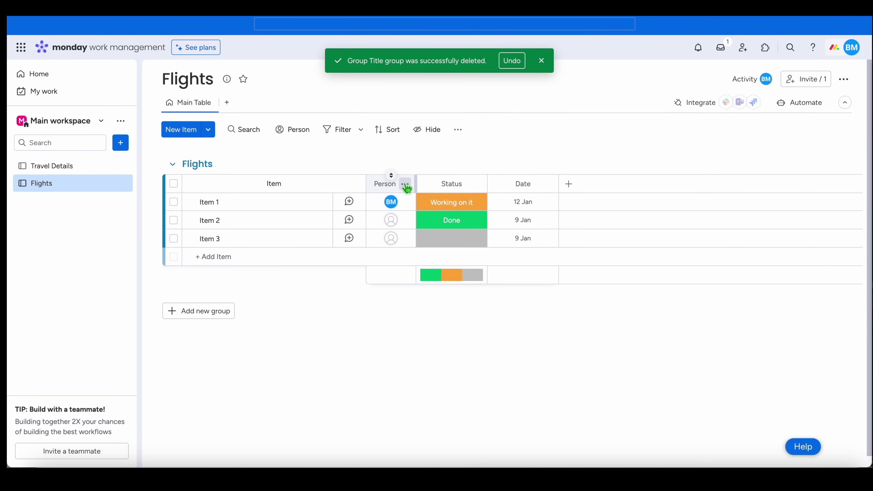
- Delete the Person and Status columns
{"action": "left_click", "coordinate": [406, 184]}
{"action": "left_click", "coordinate": [435, 368]}
{"action": "left_click", "coordinate": [563, 95]}
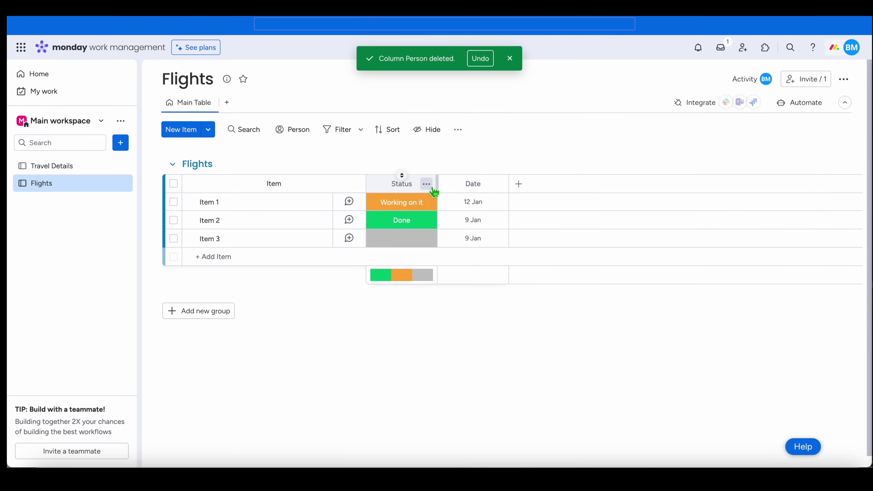
{"action": "left_click", "coordinate": [426, 184]}
{"action": "left_click", "coordinate": [458, 361]}
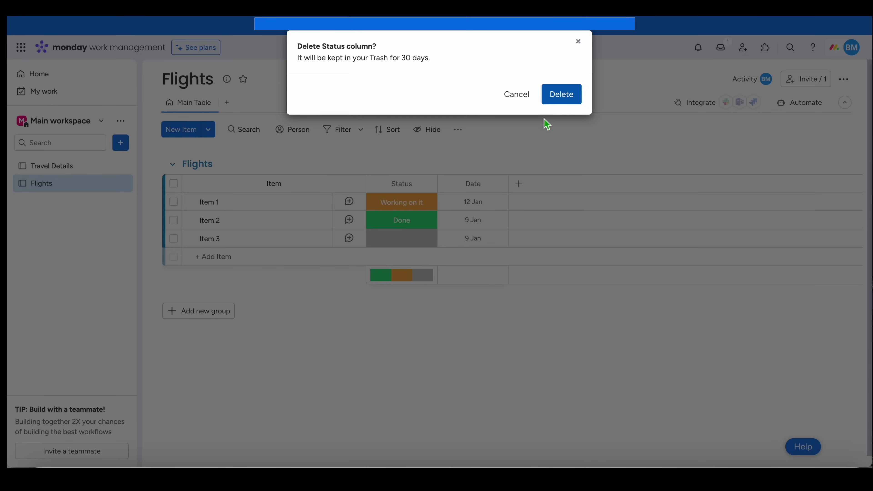
{"action": "left_click", "coordinate": [563, 98]}
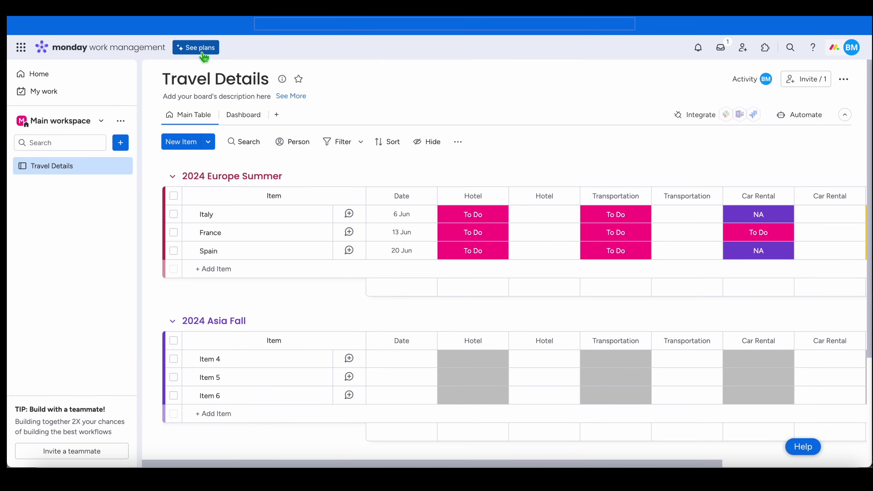
- View the pricing plans, choose the Free plan, and dismiss the 14-day Pro trial notice
{"action": "left_click", "coordinate": [201, 50]}
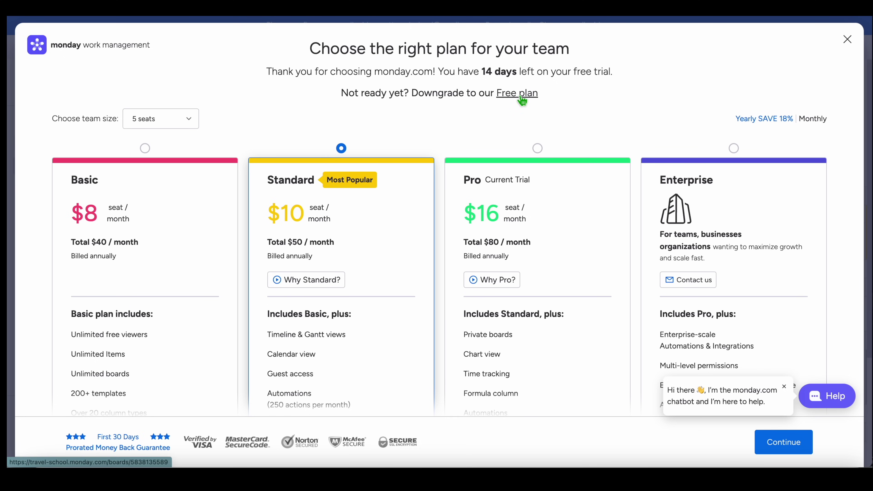
{"action": "left_click", "coordinate": [521, 97]}
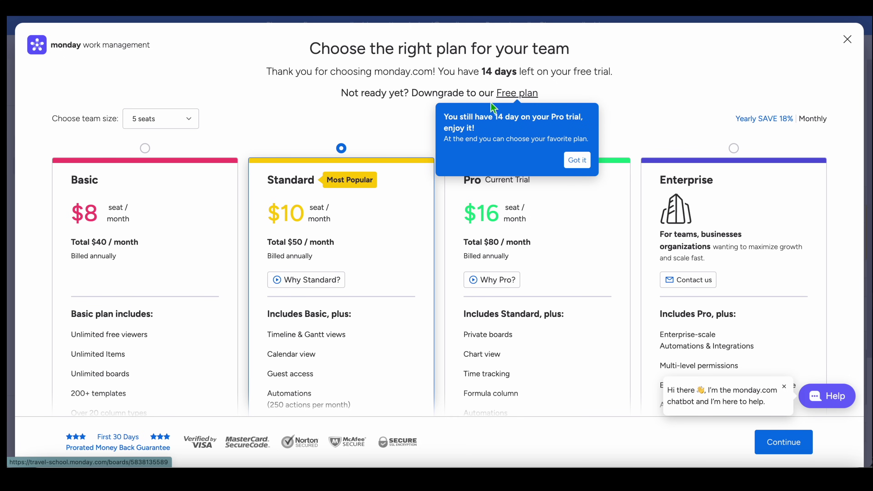
{"action": "left_click", "coordinate": [577, 161]}
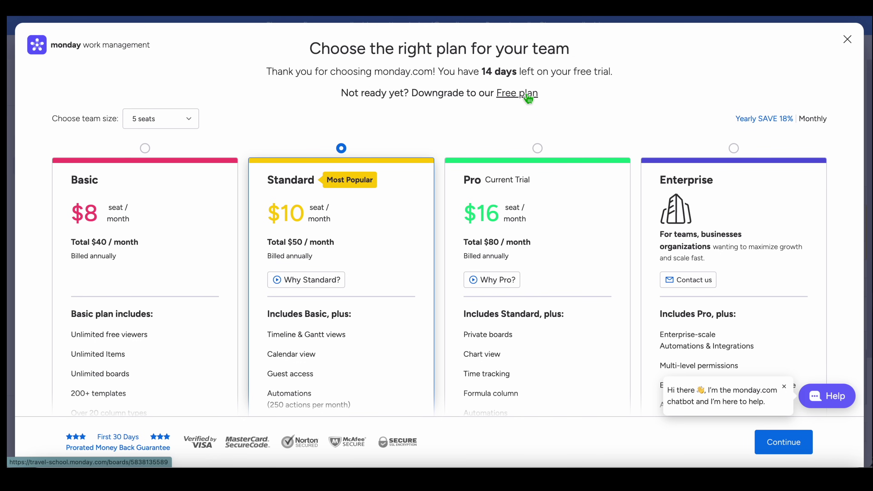